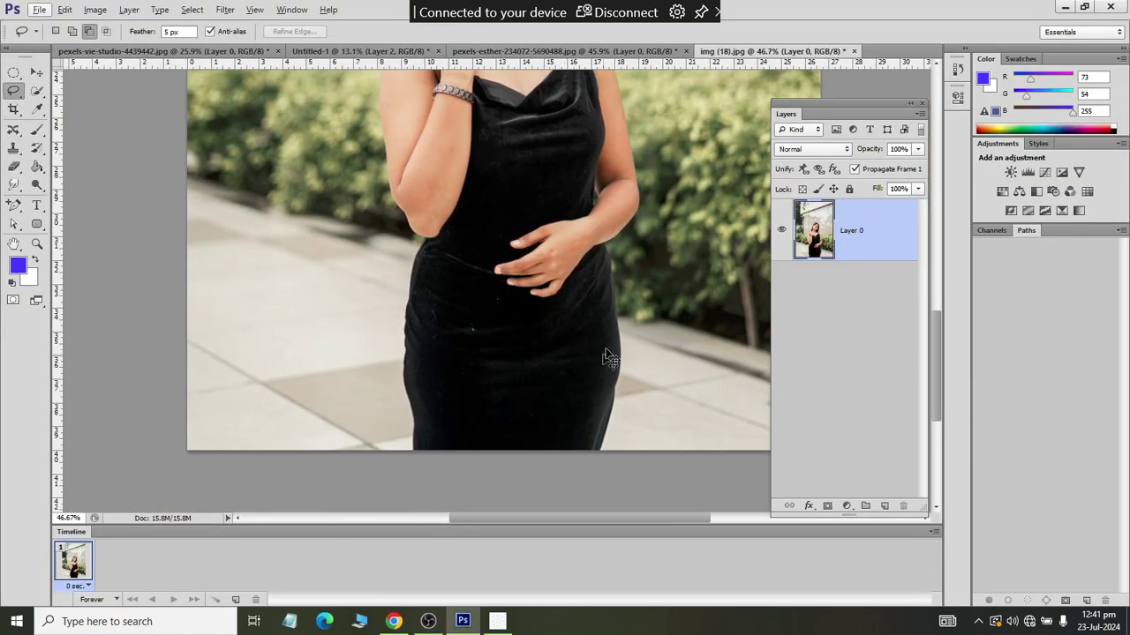
# Step: Zoom into the photo and switch to the Magnetic Lasso tool (10 px width, 10% contrast, frequency 57)
pyautogui.scroll(2, 565, 265)
pyautogui.scroll(3, 562, 256)
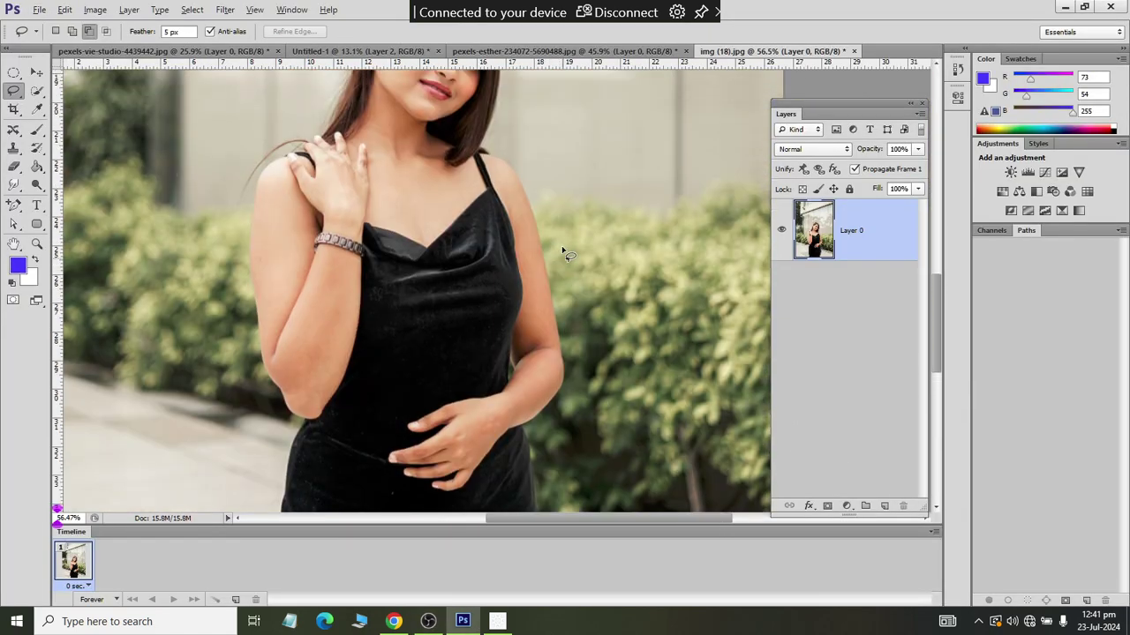
pyautogui.rightClick(16, 92)
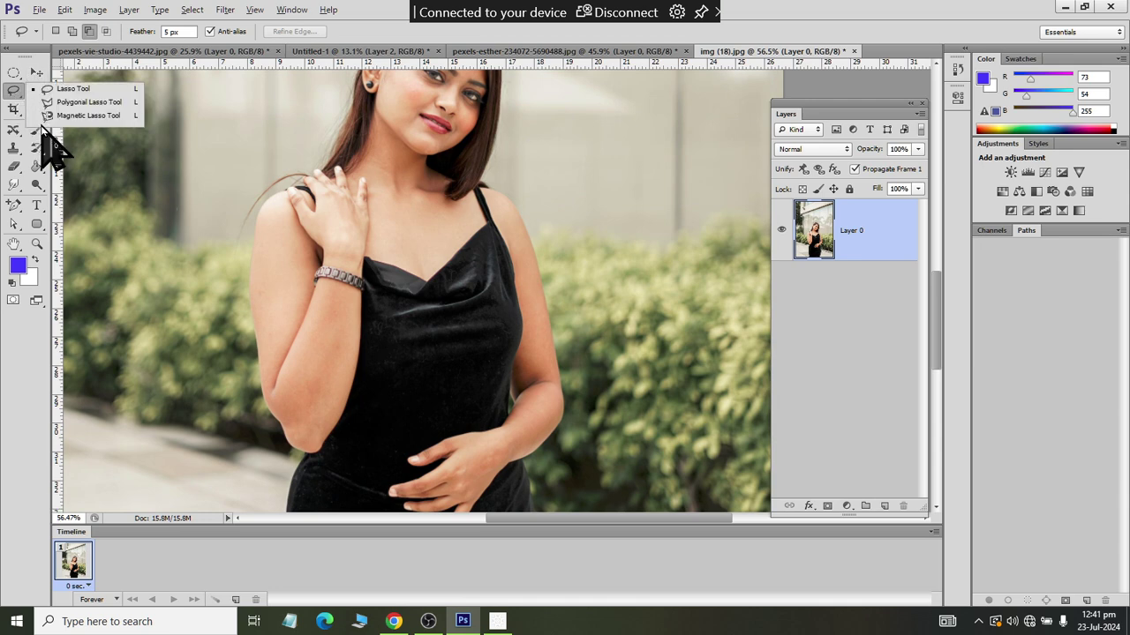
pyautogui.click(62, 117)
pyautogui.scroll(-1, 299, 243)
pyautogui.scroll(-3, 299, 243)
# Step: Trace a Magnetic Lasso outline from the dress hem up to the shoulder, deleting a misplaced anchor near the chin
pyautogui.scroll(-3, 295, 239)
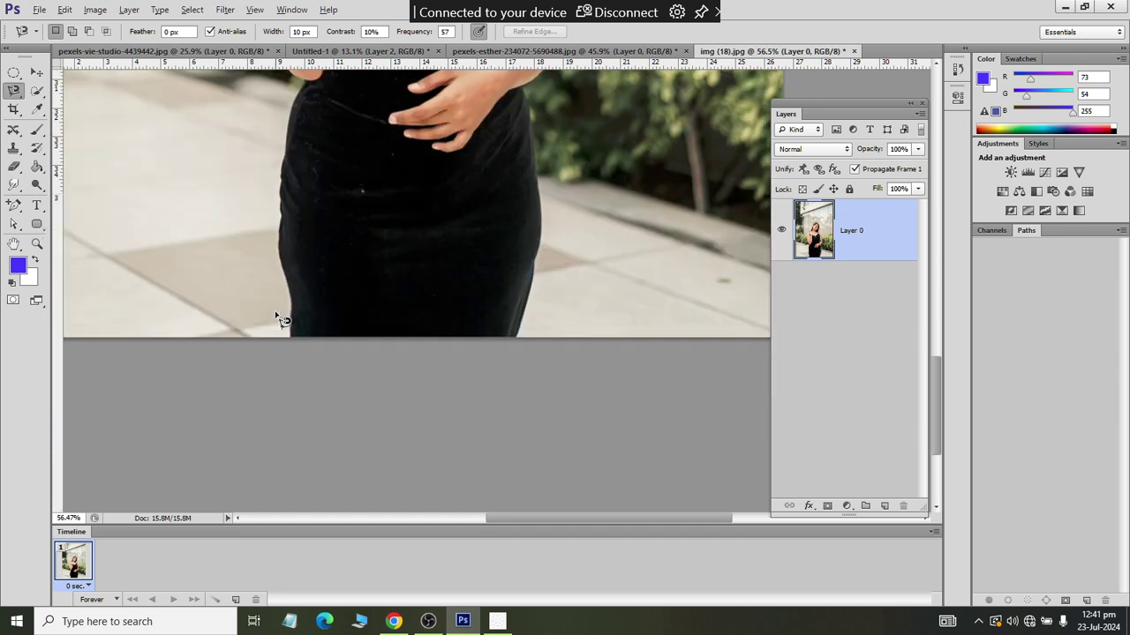
pyautogui.scroll(1, 280, 331)
pyautogui.scroll(3, 284, 343)
pyautogui.scroll(2, 335, 348)
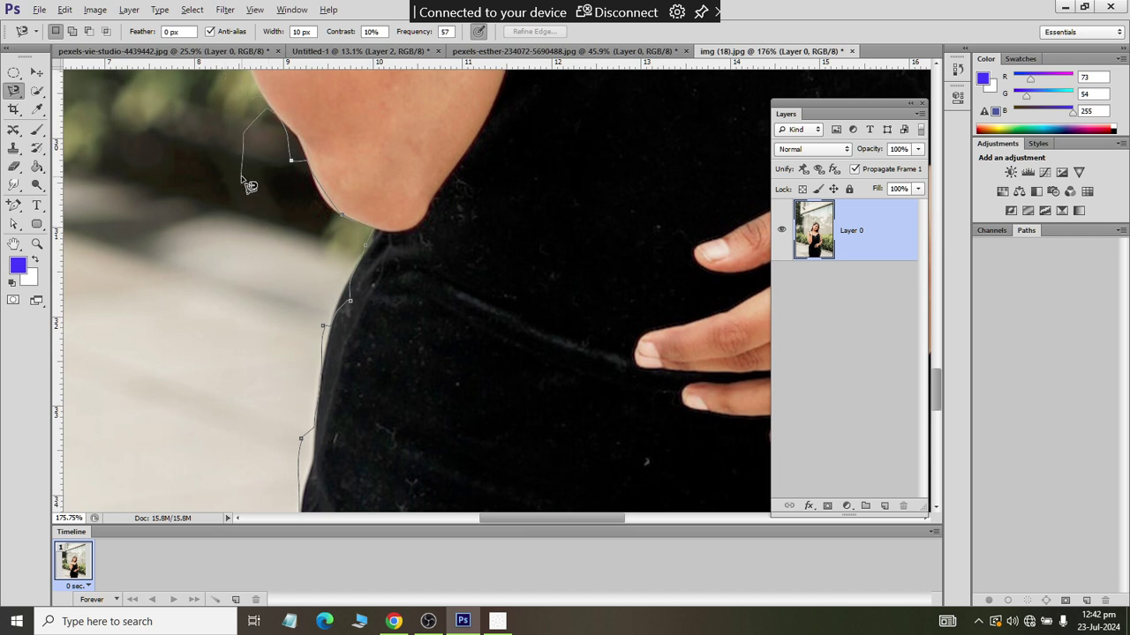
pyautogui.press('BackSpace')
pyautogui.press('BackSpace')
pyautogui.press('BackSpace')
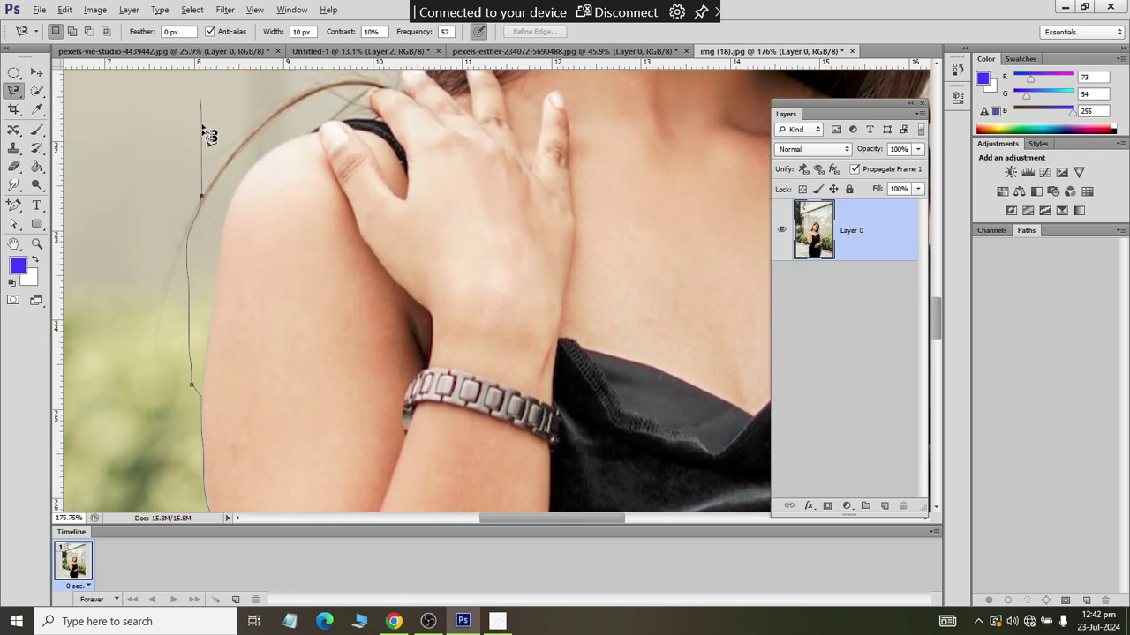
# Step: Delete the latest lasso anchors, then cancel the whole in-progress outline
pyautogui.press('BackSpace')
pyautogui.press('BackSpace')
pyautogui.press('BackSpace')
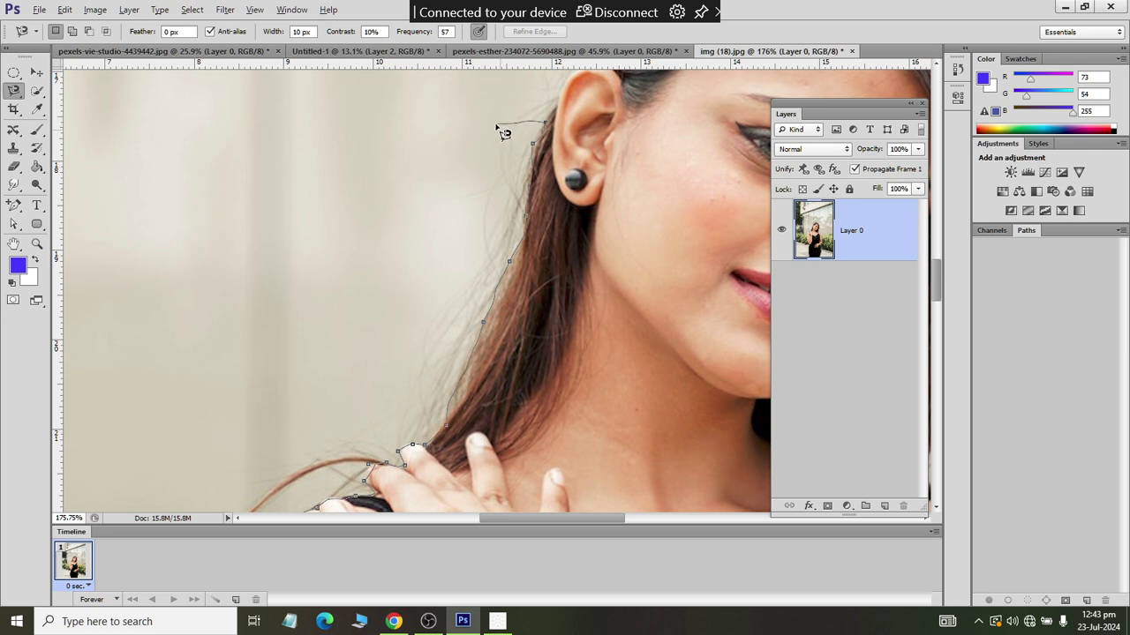
pyautogui.press('Escape')
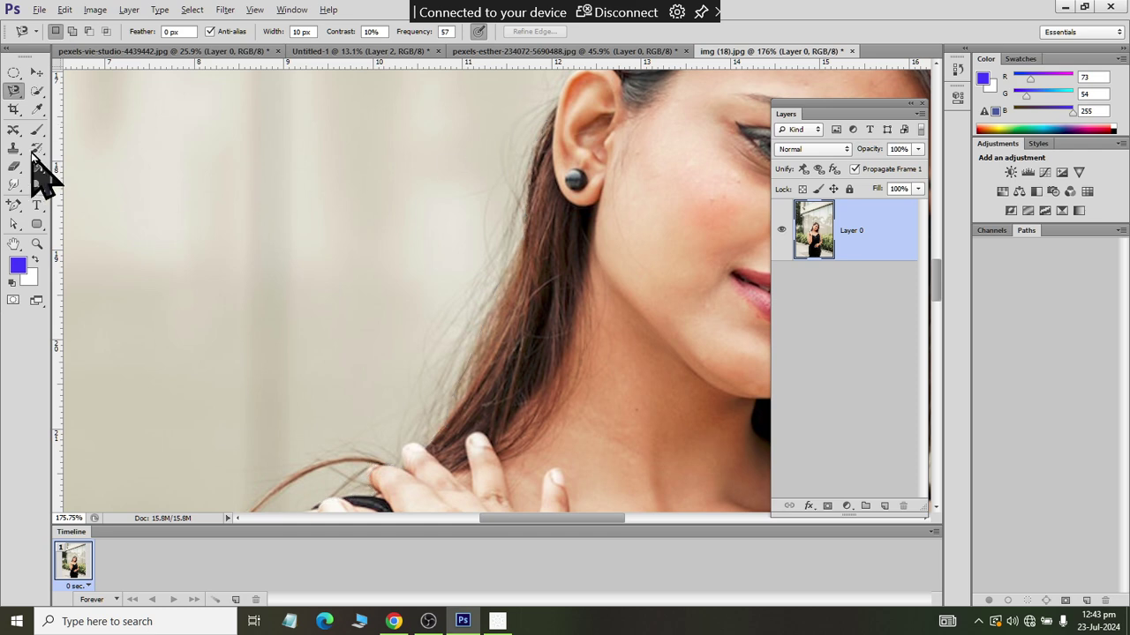
# Step: Switch to the Quick Selection Tool and enlarge its brush
pyautogui.scroll(-5, 125, 154)
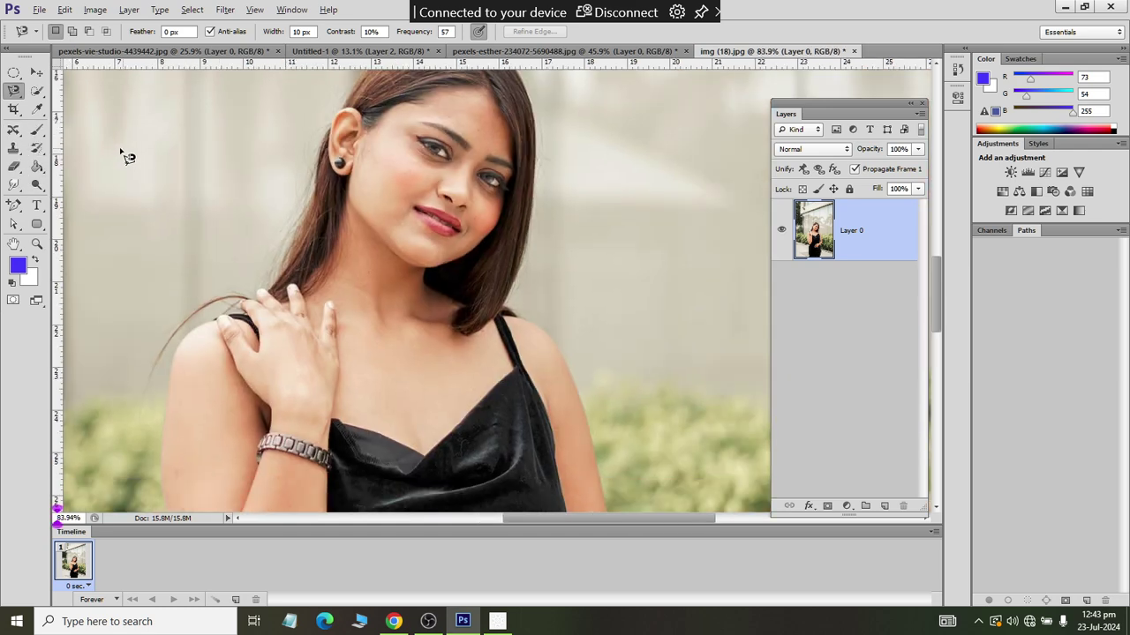
pyautogui.click(36, 91)
pyautogui.click(97, 89)
pyautogui.scroll(-2, 404, 188)
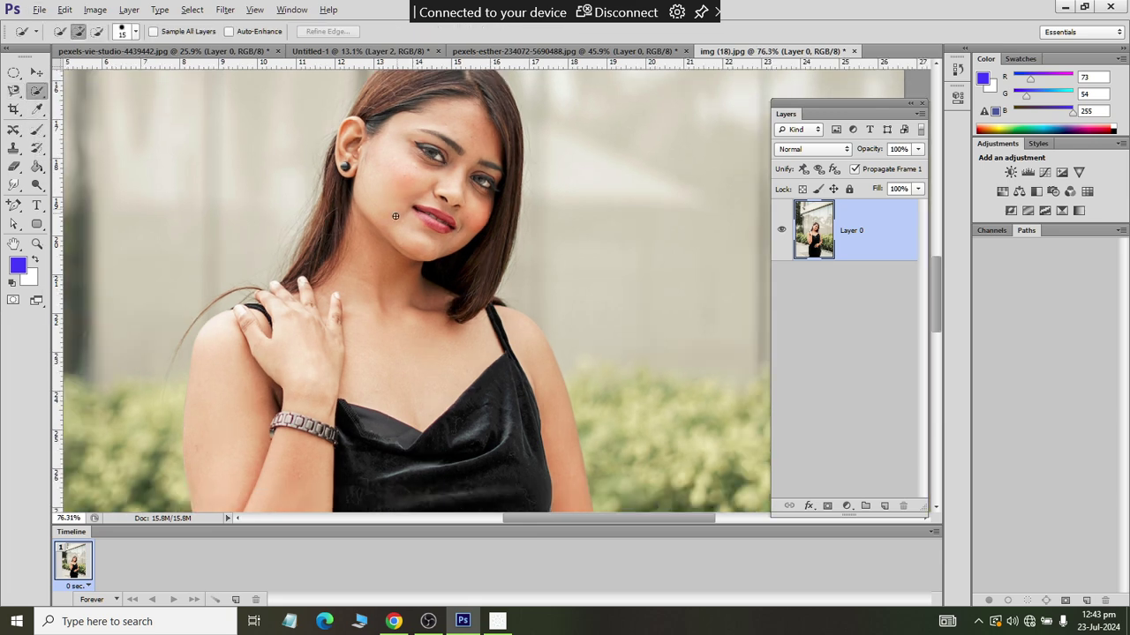
pyautogui.scroll(-1, 367, 399)
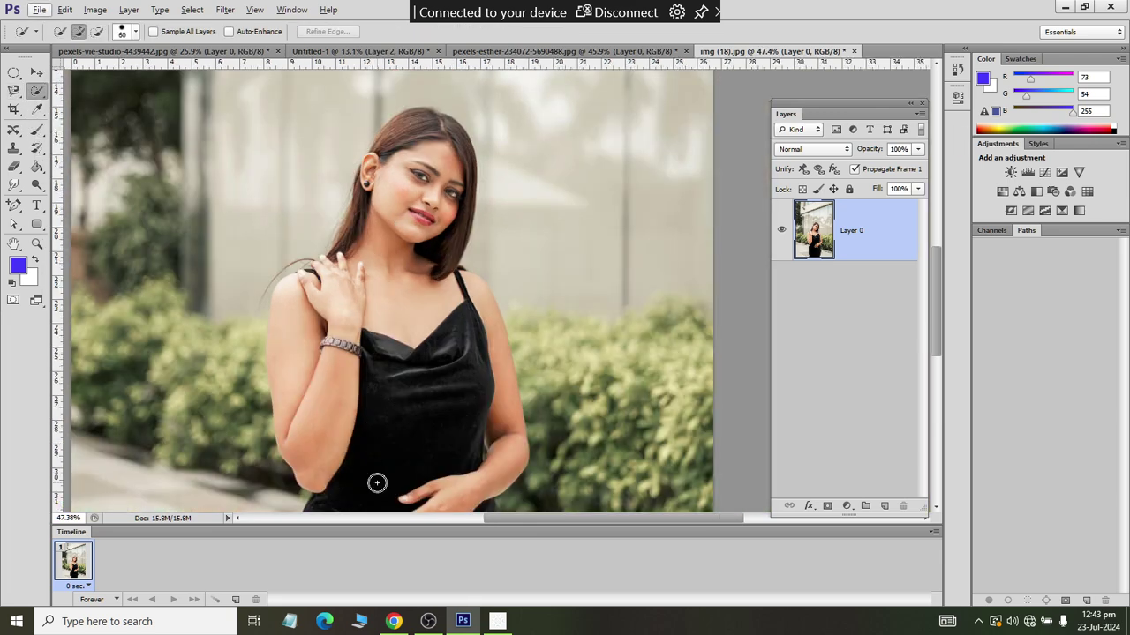
pyautogui.press(']')
pyautogui.press(']')
pyautogui.press(']')
# Step: Paint a selection over the woman from her head down the right arm to the dress hem
pyautogui.moveTo(403, 479)
pyautogui.mouseDown()
pyautogui.moveTo(348, 278)
pyautogui.moveTo(371, 441)
pyautogui.mouseUp()
pyautogui.scroll(-2, 456, 360)
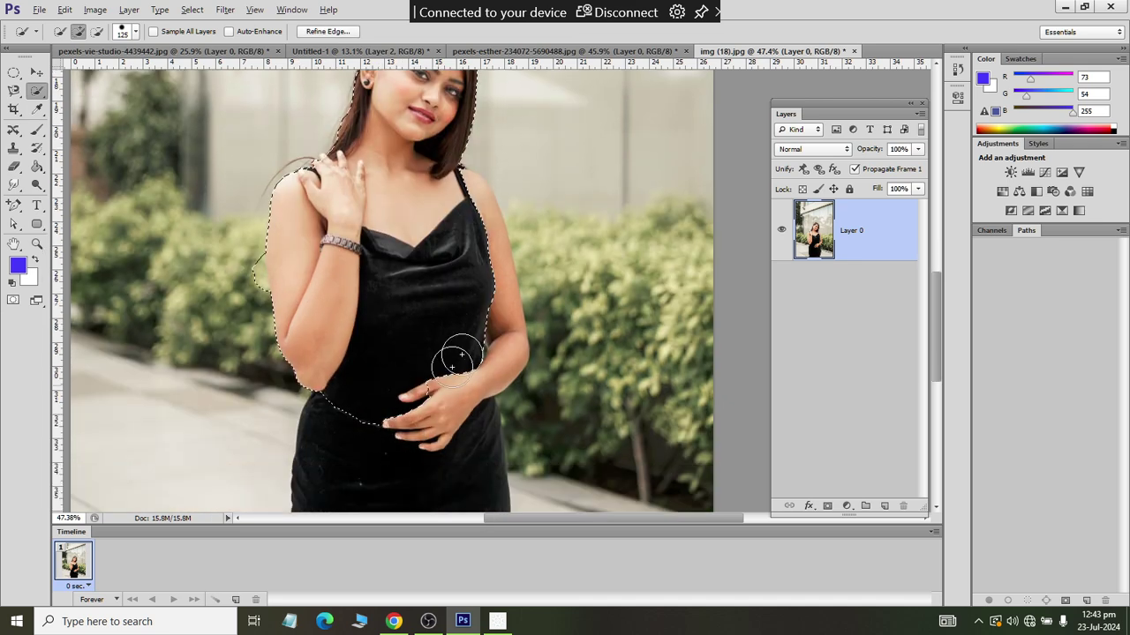
pyautogui.moveTo(456, 360)
pyautogui.mouseDown()
pyautogui.moveTo(455, 399)
pyautogui.moveTo(412, 454)
pyautogui.mouseUp()
pyautogui.scroll(-2, 411, 442)
pyautogui.scroll(-3, 406, 414)
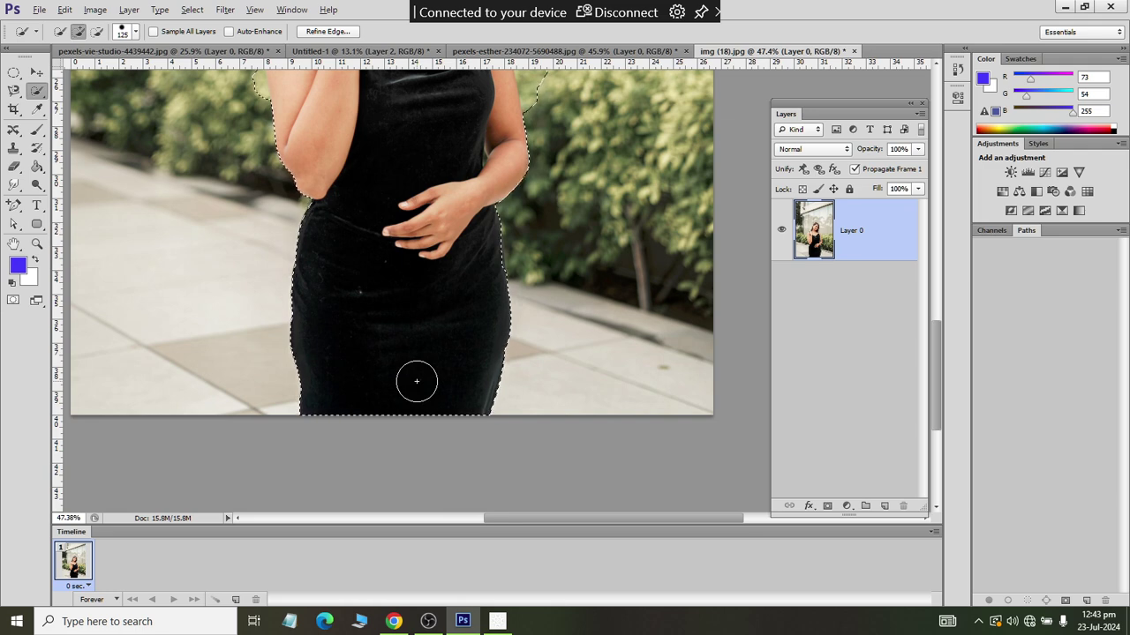
pyautogui.scroll(3, 318, 345)
pyautogui.scroll(3, 351, 323)
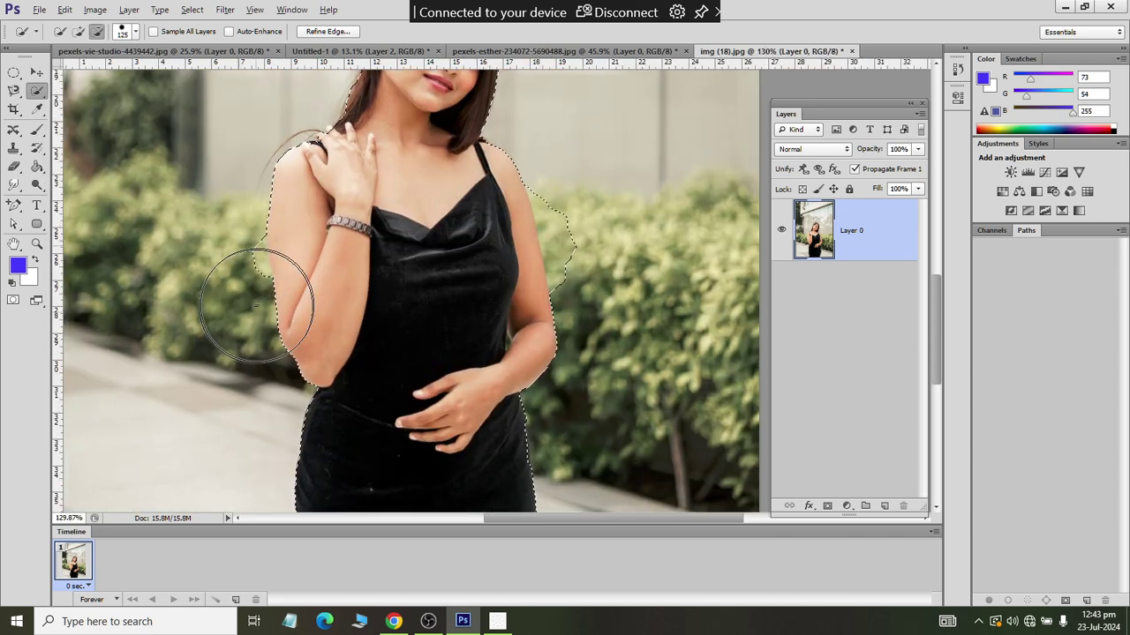
pyautogui.scroll(5, 297, 308)
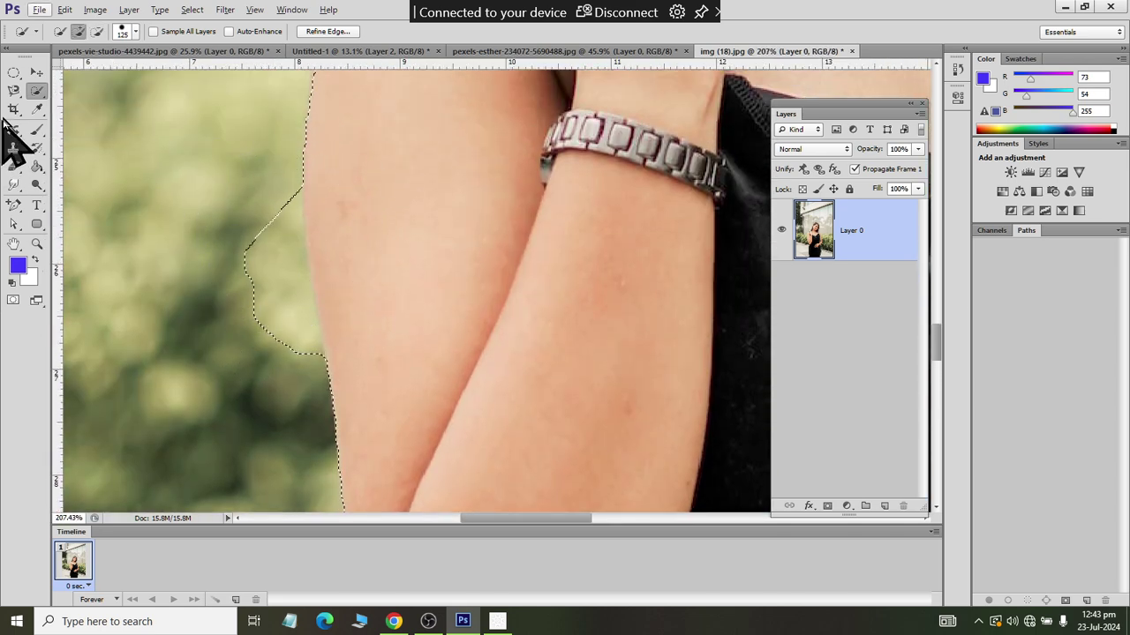
# Step: Switch to the freehand Lasso and subtract a background strip along the arm edge
pyautogui.click(14, 90)
pyautogui.click(53, 89)
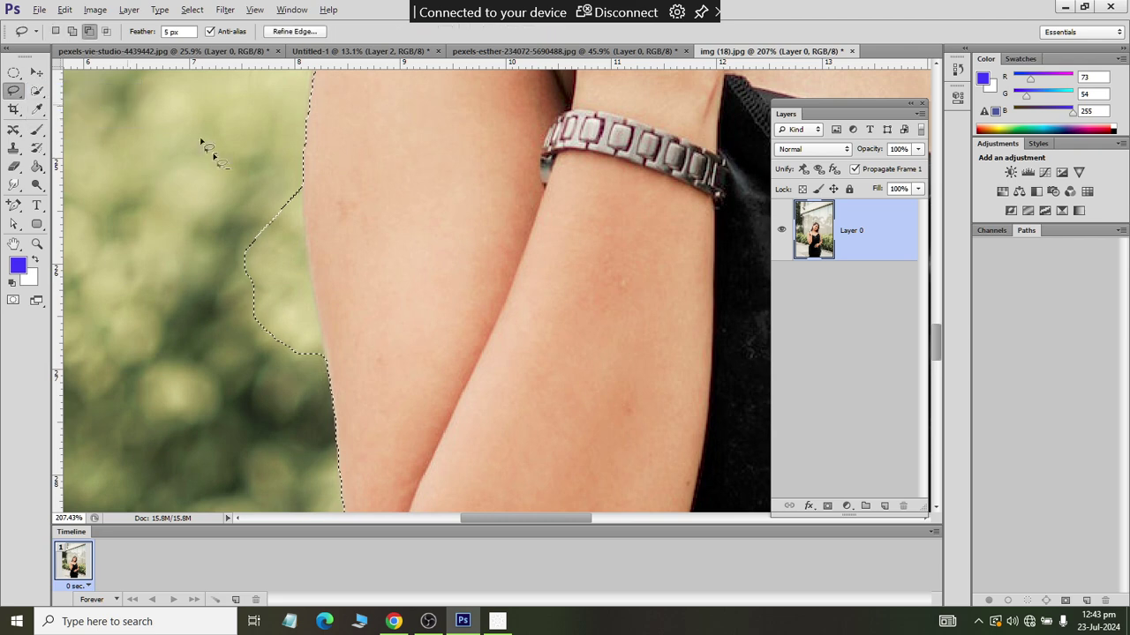
pyautogui.scroll(3, 297, 212)
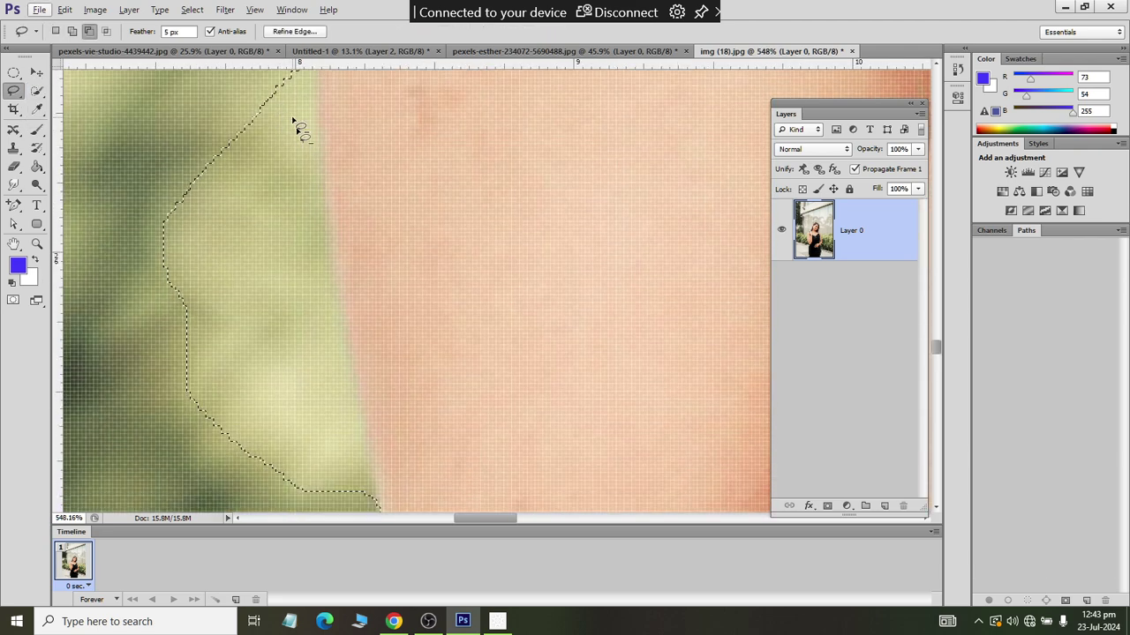
pyautogui.moveTo(343, 322); pyautogui.dragTo(348, 352)
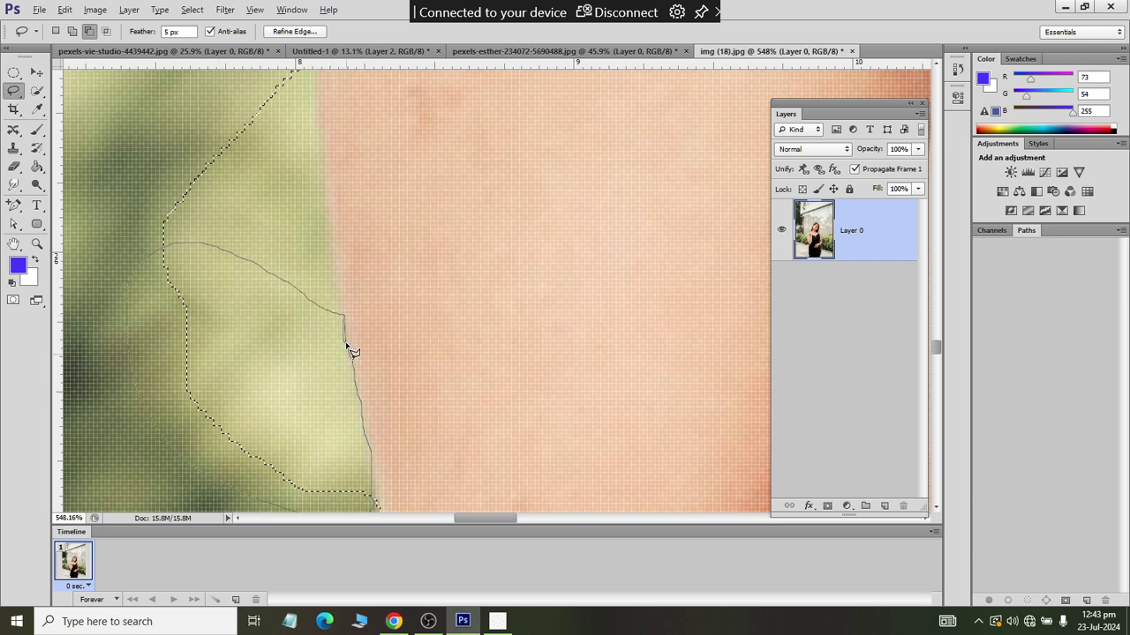
pyautogui.moveTo(349, 343); pyautogui.dragTo(346, 345)
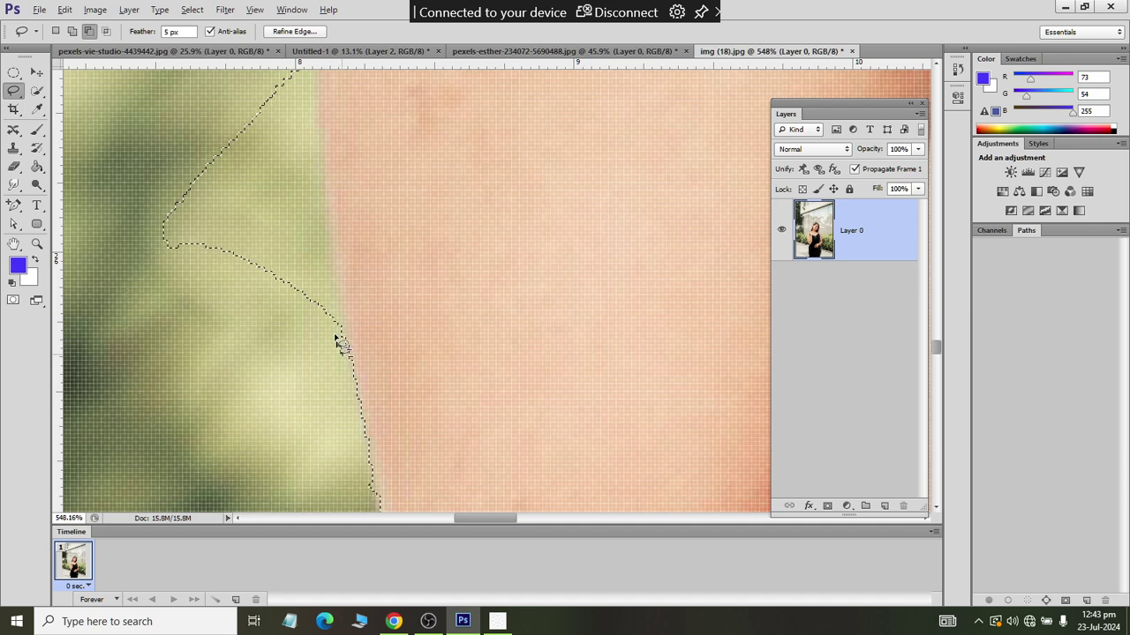
# Step: Cut the leftover patch of background bushes beside the left arm out of the selection
pyautogui.scroll(2, 321, 215)
pyautogui.moveTo(316, 113); pyautogui.dragTo(320, 172)
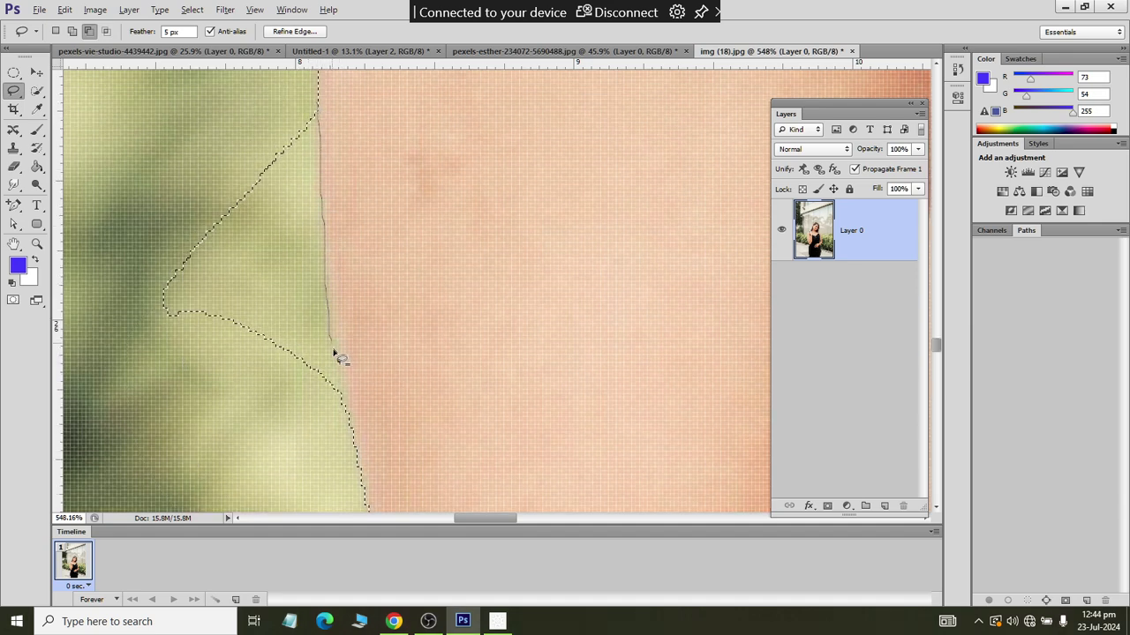
pyautogui.moveTo(342, 415); pyautogui.dragTo(159, 270)
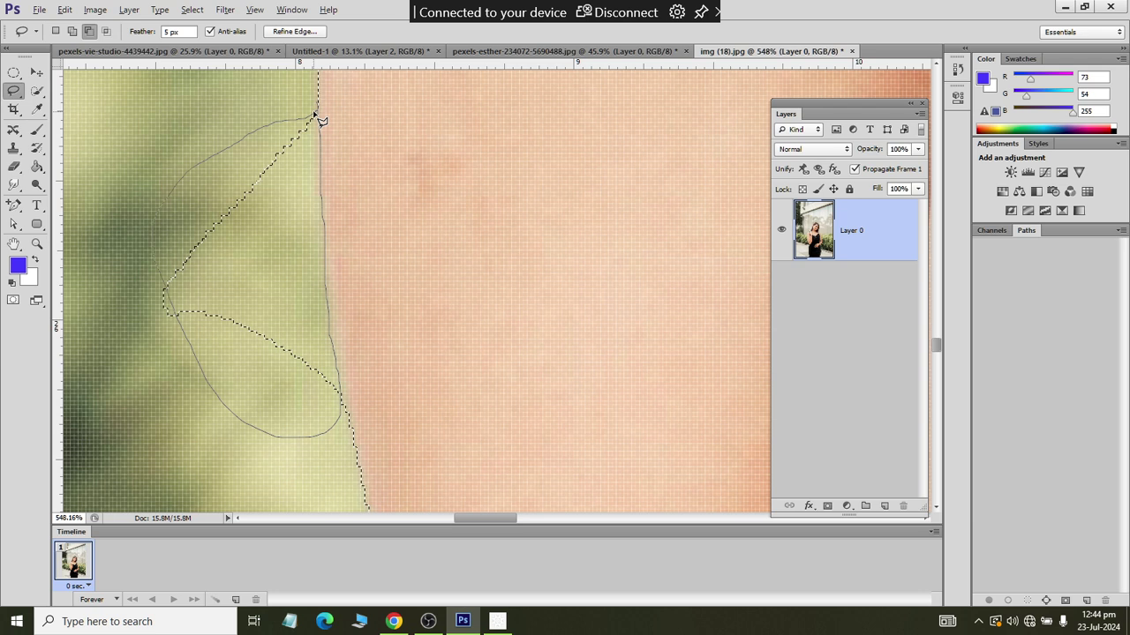
pyautogui.moveTo(316, 115)
pyautogui.mouseDown()
pyautogui.moveTo(325, 128)
pyautogui.moveTo(327, 118)
pyautogui.mouseUp()
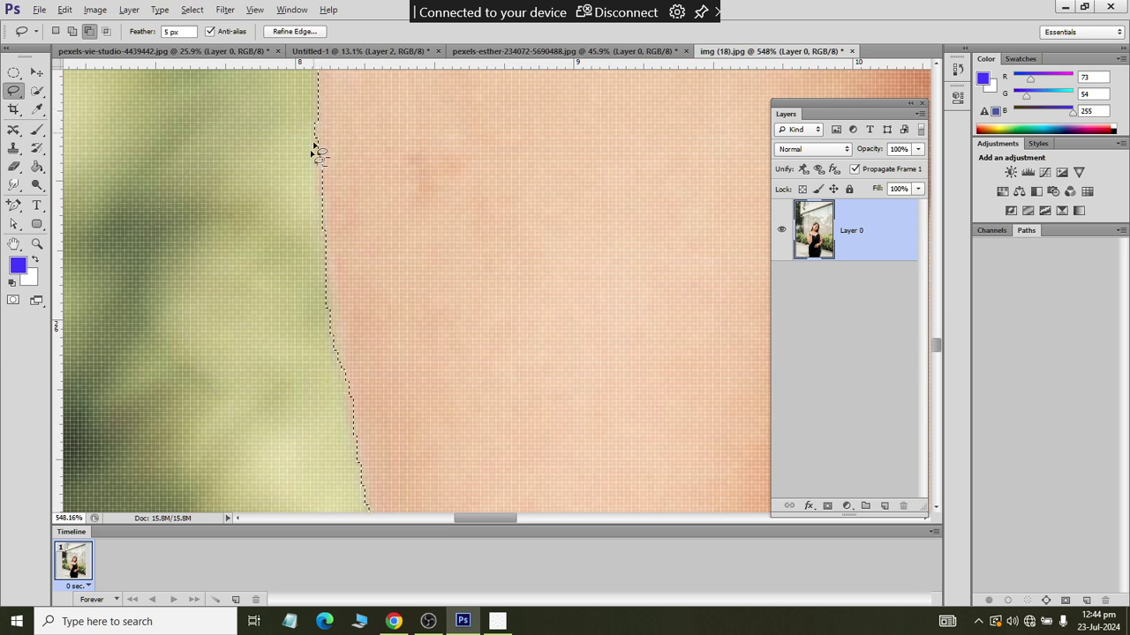
pyautogui.scroll(-1, 291, 273)
# Step: Loop around the background beside the shoulder to subtract it from the selection
pyautogui.scroll(-1, 294, 284)
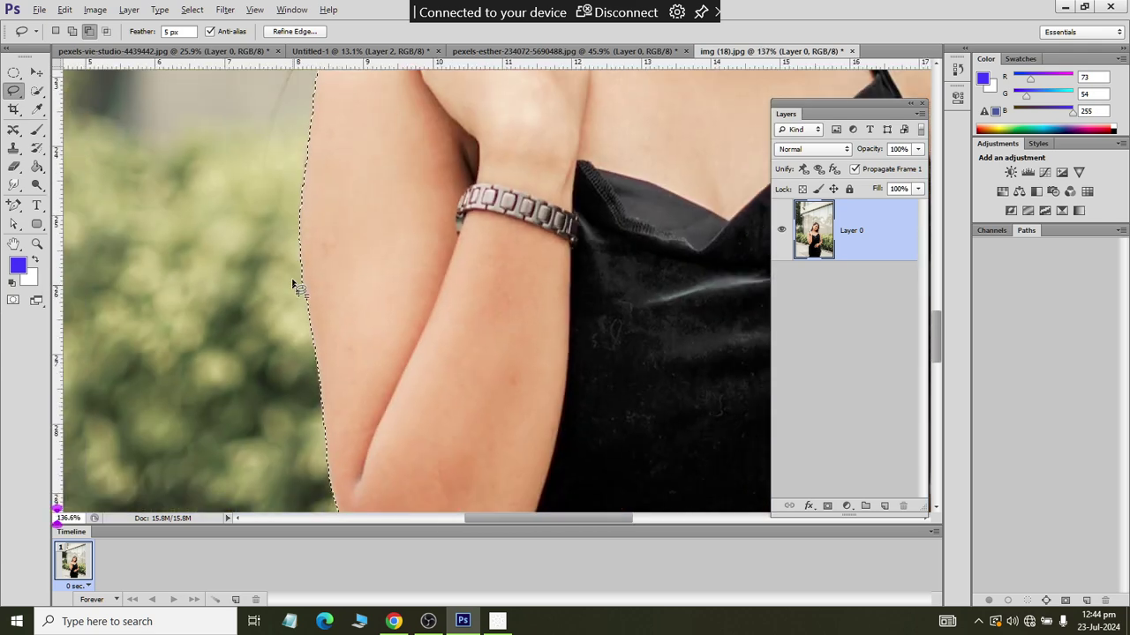
pyautogui.scroll(-2, 294, 284)
pyautogui.scroll(1, 661, 336)
pyautogui.scroll(1, 717, 297)
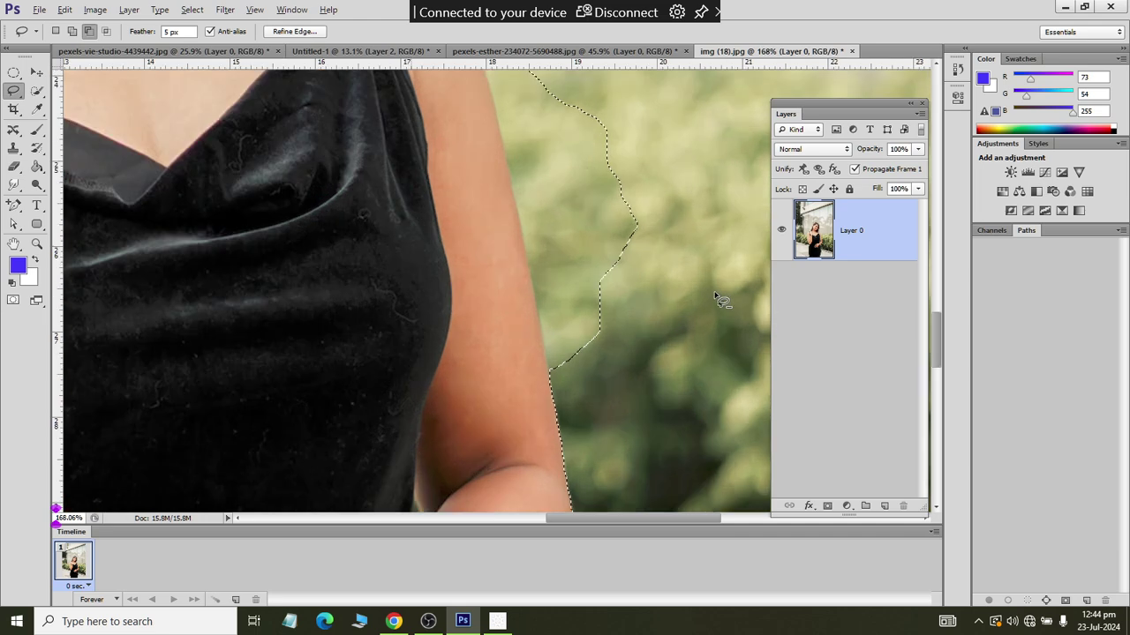
pyautogui.scroll(2, 706, 287)
pyautogui.scroll(1, 429, 164)
pyautogui.scroll(1, 378, 88)
pyautogui.scroll(1, 346, 102)
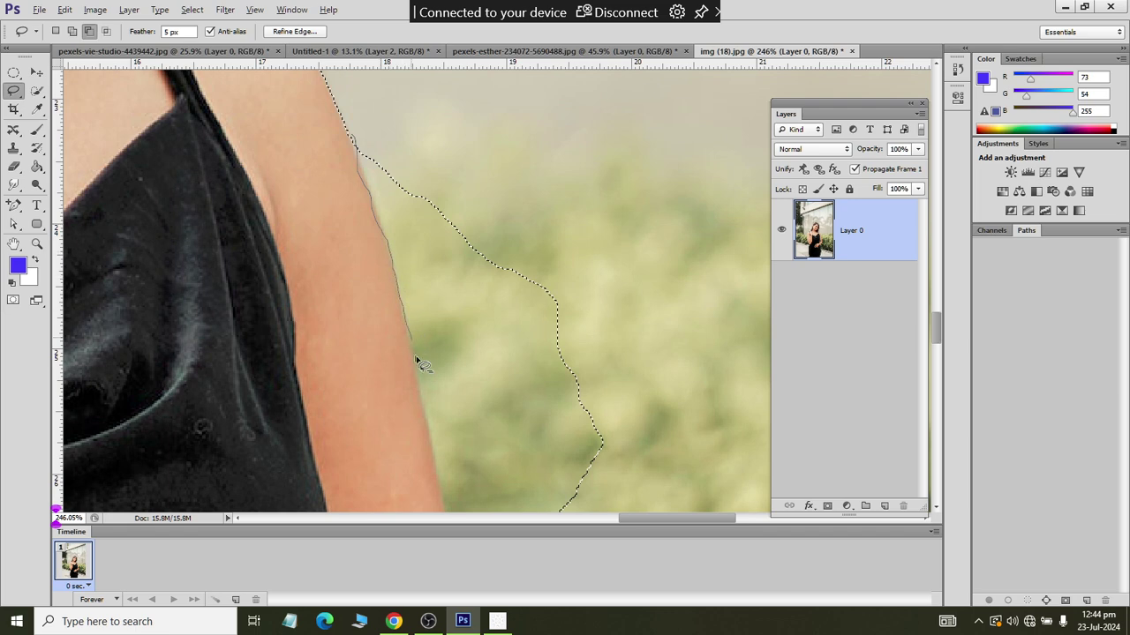
pyautogui.moveTo(517, 485); pyautogui.dragTo(384, 108)
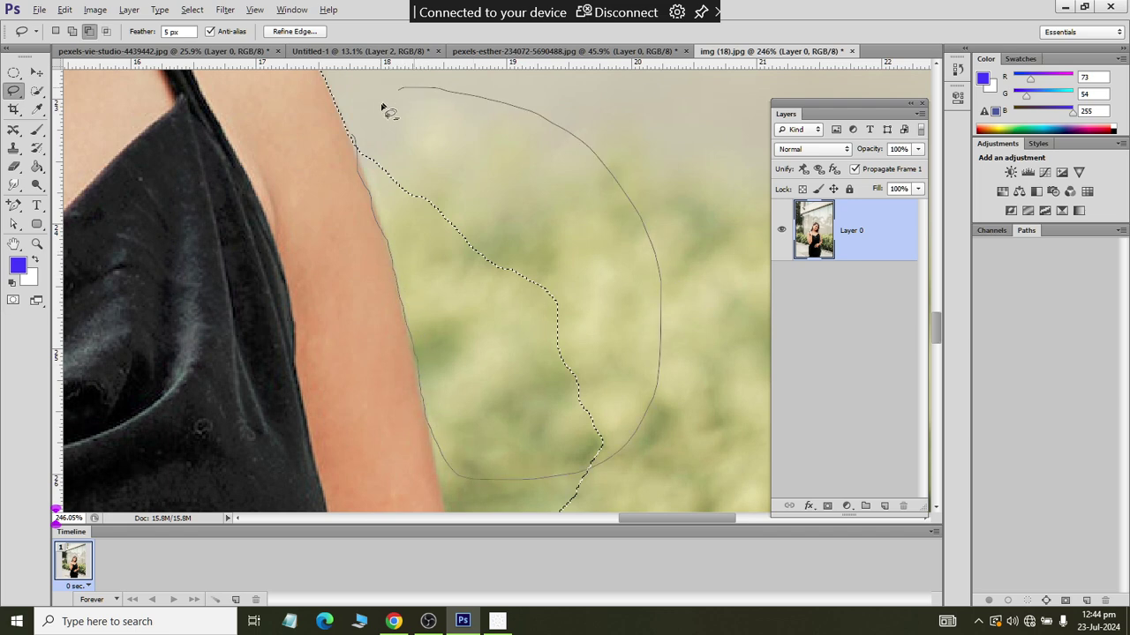
pyautogui.moveTo(358, 144); pyautogui.dragTo(359, 144)
# Step: Trim the selection edge so it follows the woman's upper arm
pyautogui.scroll(2, 375, 199)
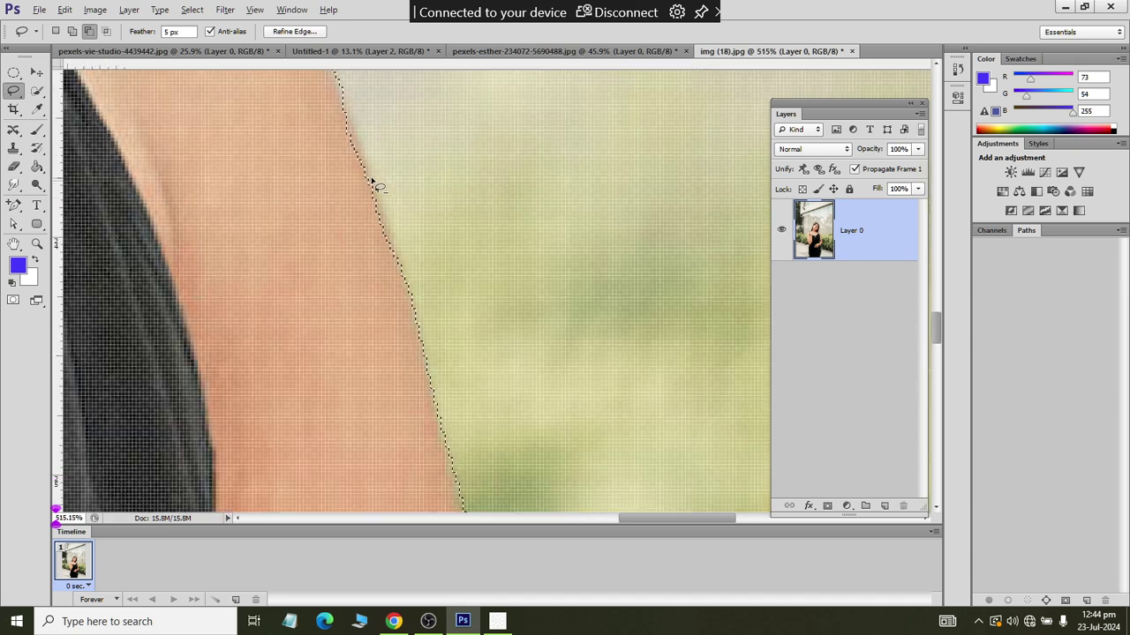
pyautogui.scroll(2, 362, 159)
pyautogui.scroll(1, 327, 158)
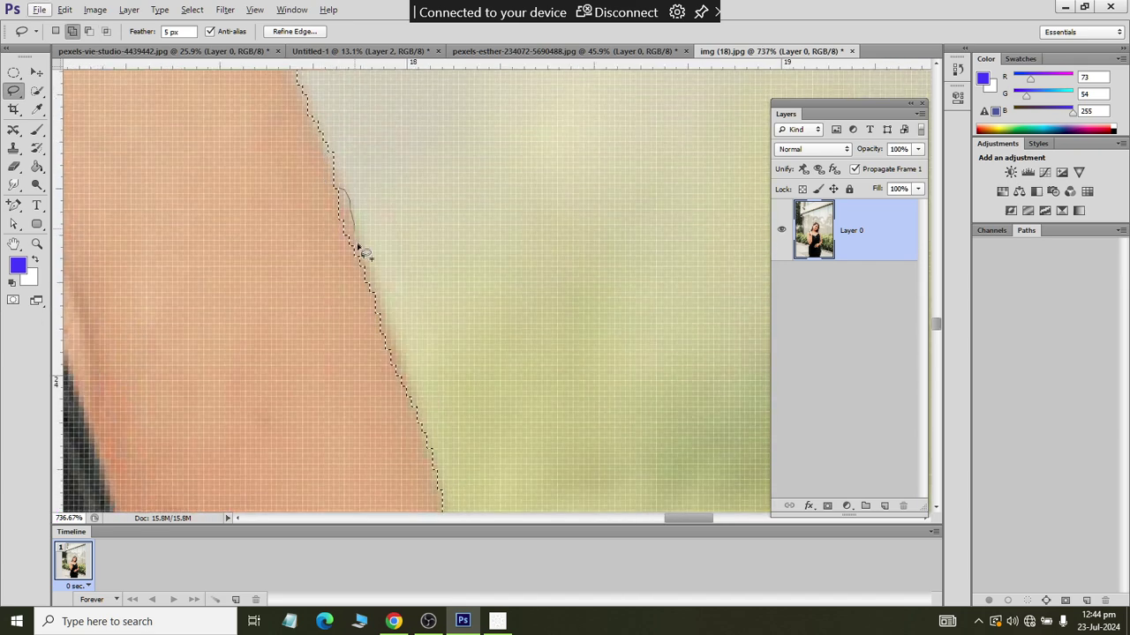
pyautogui.moveTo(405, 398); pyautogui.dragTo(340, 189)
pyautogui.scroll(-2, 391, 235)
pyautogui.scroll(-2, 391, 348)
pyautogui.scroll(-2, 437, 474)
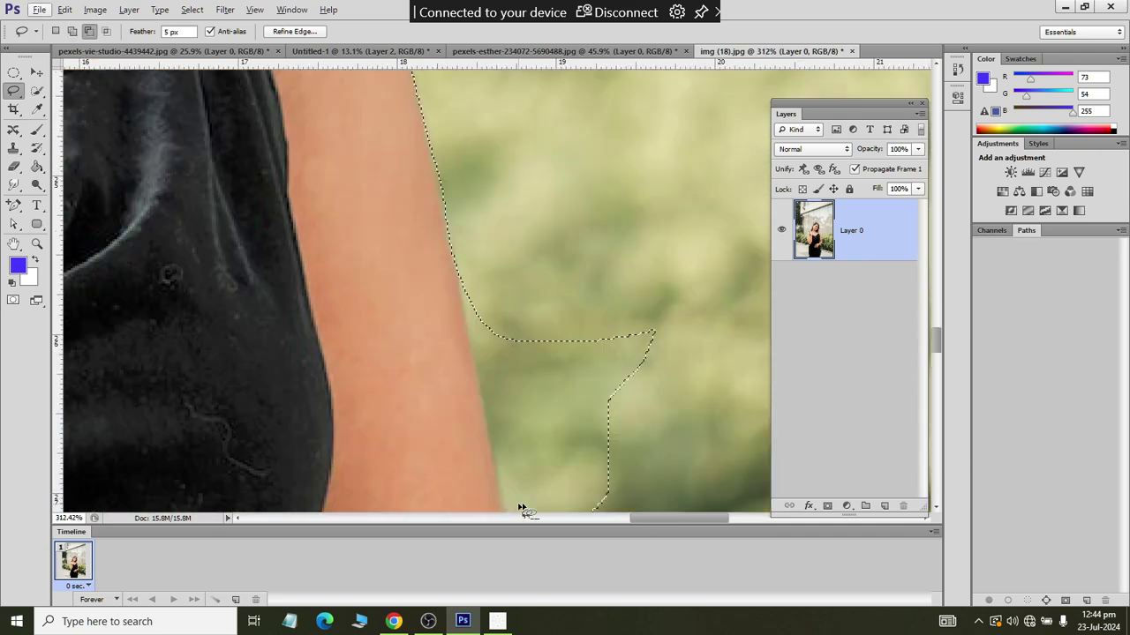
pyautogui.scroll(1, 521, 510)
pyautogui.scroll(-2, 550, 484)
pyautogui.scroll(-2, 555, 459)
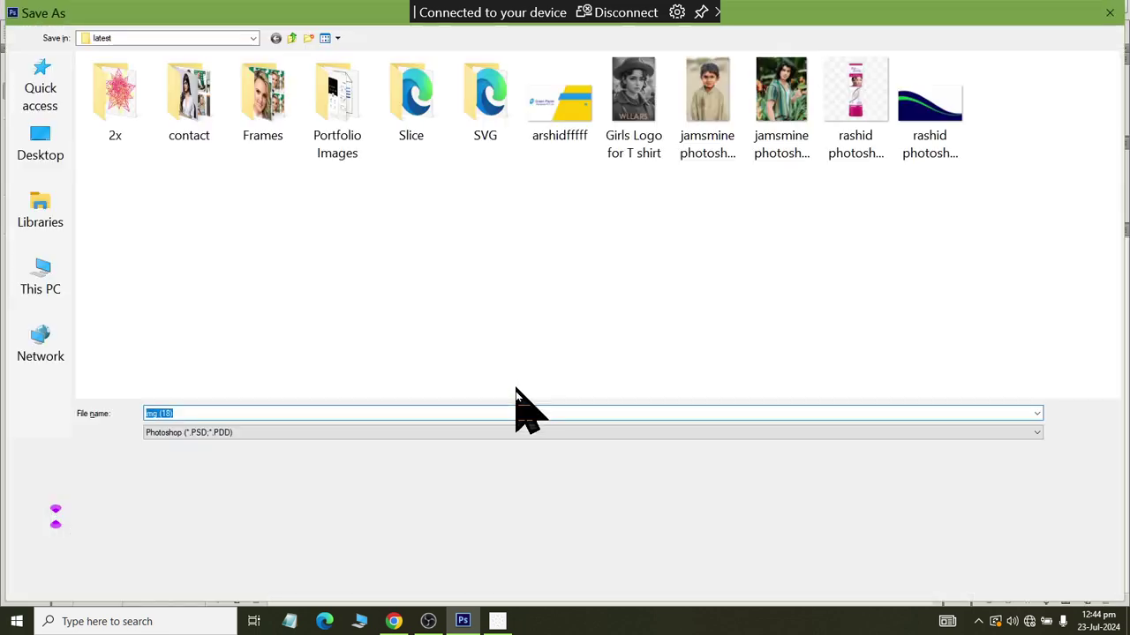
pyautogui.scroll(1, 500, 419)
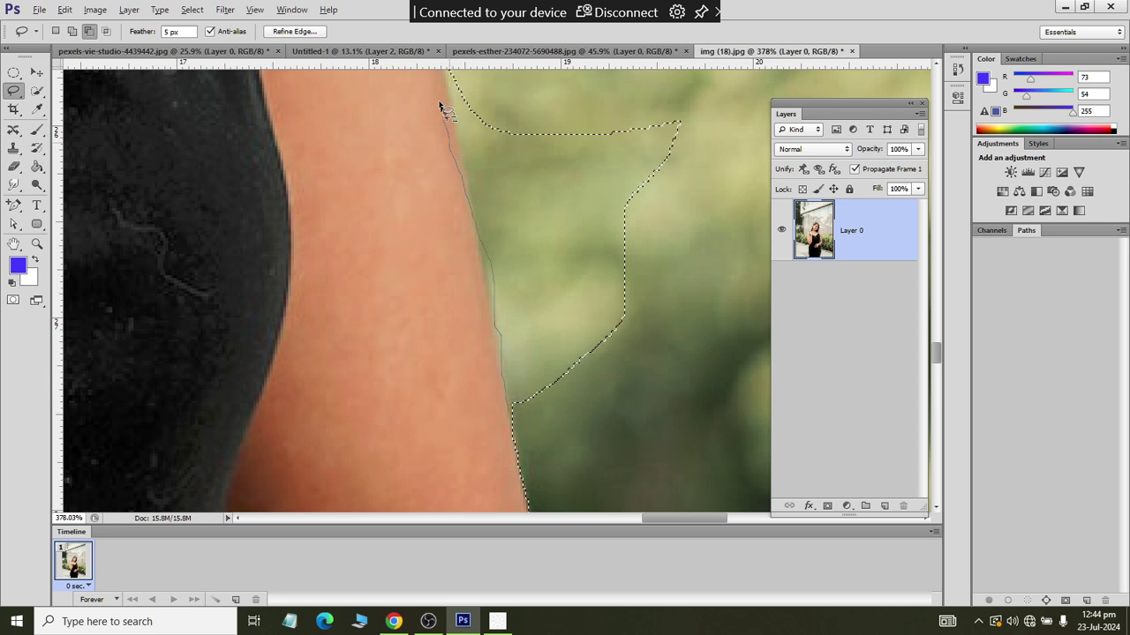
# Step: Subtract background along the arm edge with Lasso loops
pyautogui.moveTo(600, 72); pyautogui.dragTo(510, 415)
pyautogui.scroll(5, 500, 220)
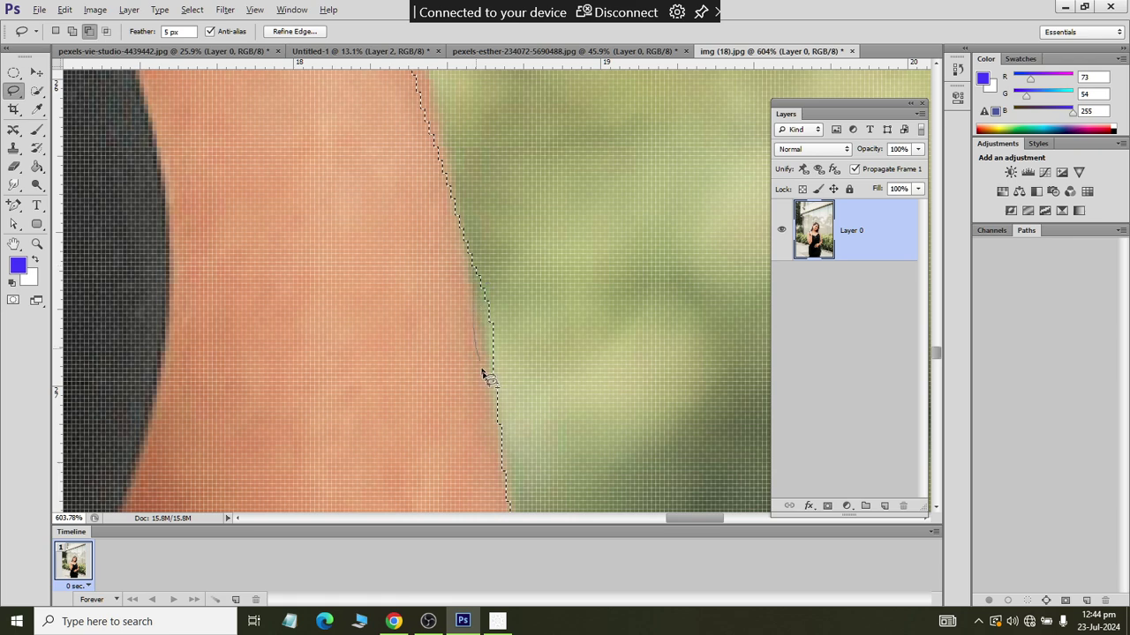
pyautogui.moveTo(541, 427); pyautogui.dragTo(482, 271)
pyautogui.scroll(1, 483, 272)
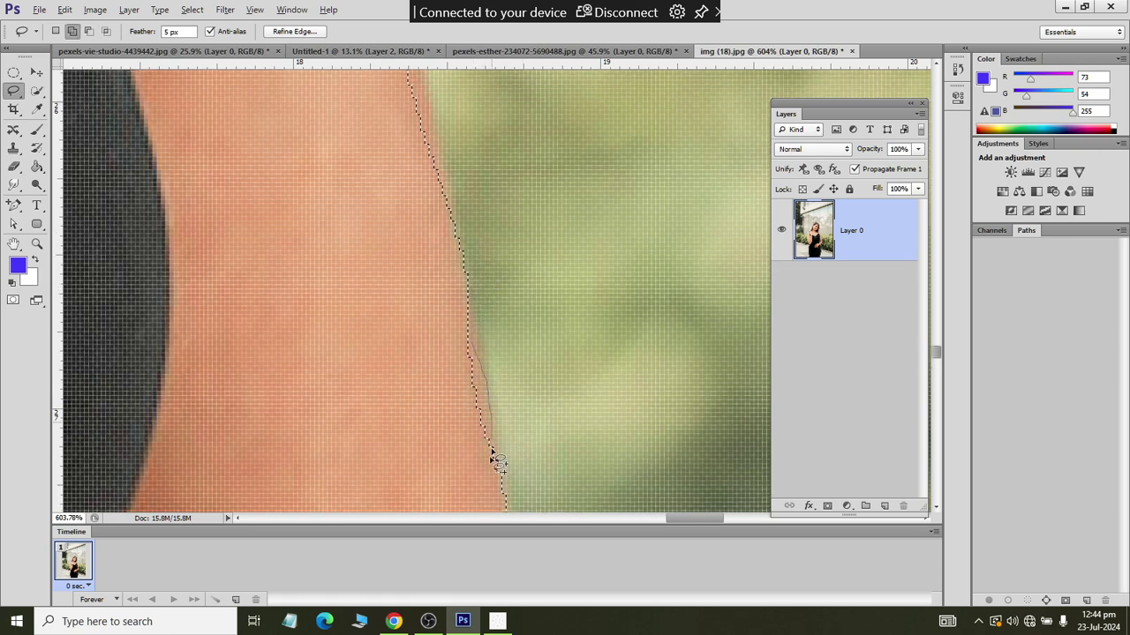
pyautogui.moveTo(493, 455)
pyautogui.mouseDown()
pyautogui.moveTo(459, 308)
pyautogui.moveTo(471, 270)
pyautogui.mouseUp()
# Step: Add the missing upper-arm edge back and reshape the selection near the top of the arm
pyautogui.scroll(5, 459, 220)
pyautogui.moveTo(449, 165); pyautogui.dragTo(402, 113)
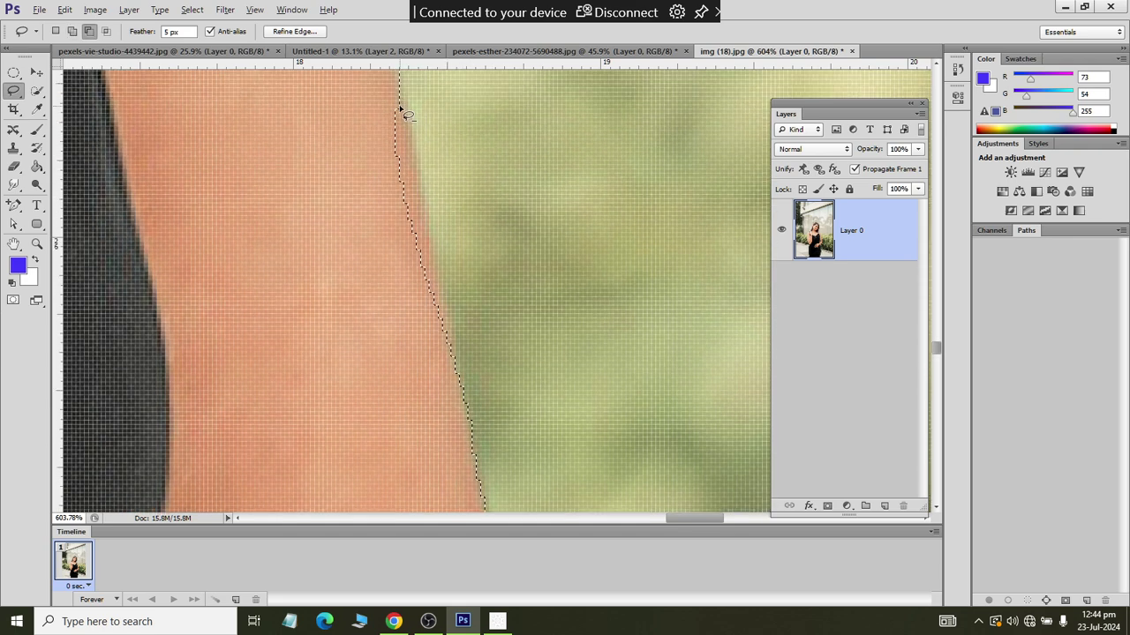
pyautogui.press('shift')
pyautogui.moveTo(416, 195); pyautogui.dragTo(409, 109)
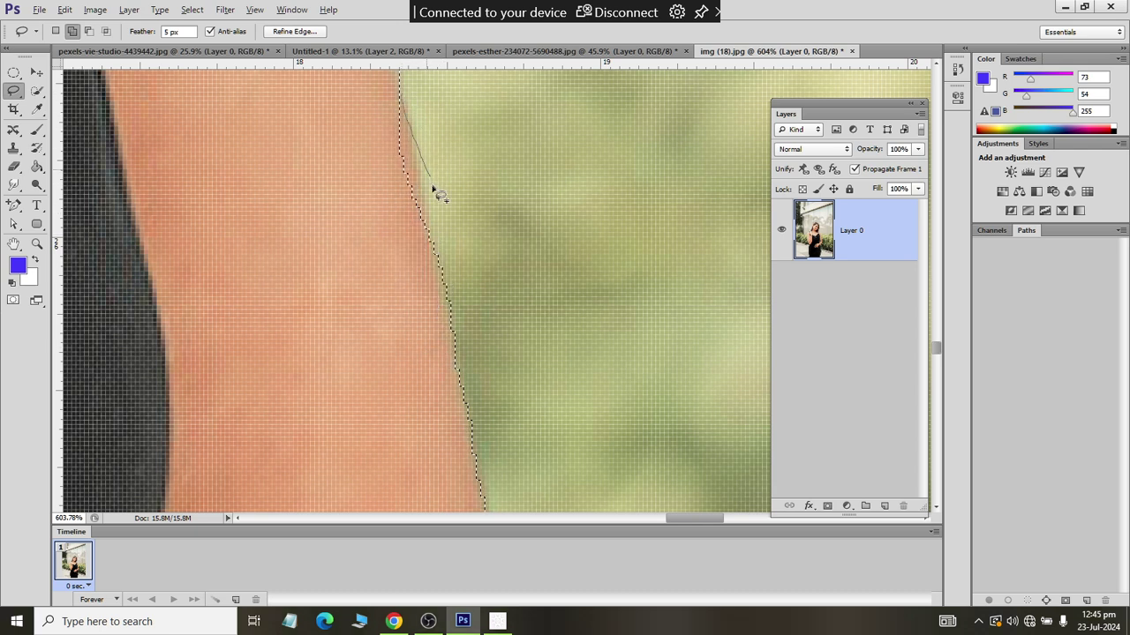
pyautogui.moveTo(433, 189)
pyautogui.mouseDown()
pyautogui.moveTo(399, 104)
pyautogui.moveTo(430, 235)
pyautogui.mouseUp()
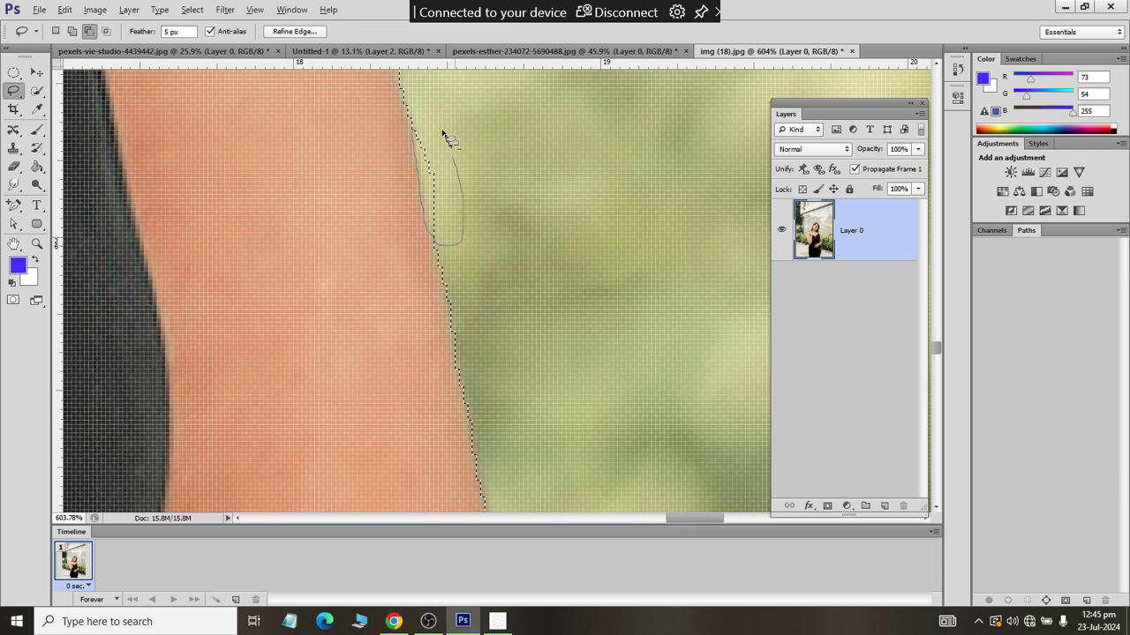
pyautogui.moveTo(446, 181); pyautogui.dragTo(450, 185)
pyautogui.scroll(-1, 459, 187)
pyautogui.scroll(-1, 446, 273)
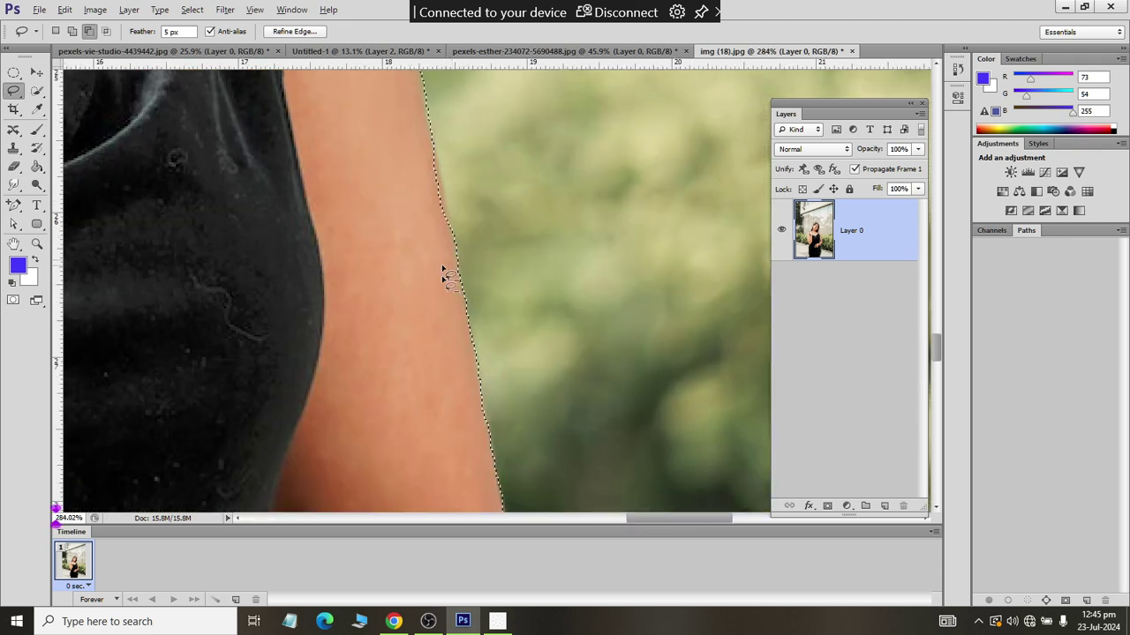
pyautogui.scroll(-1, 439, 335)
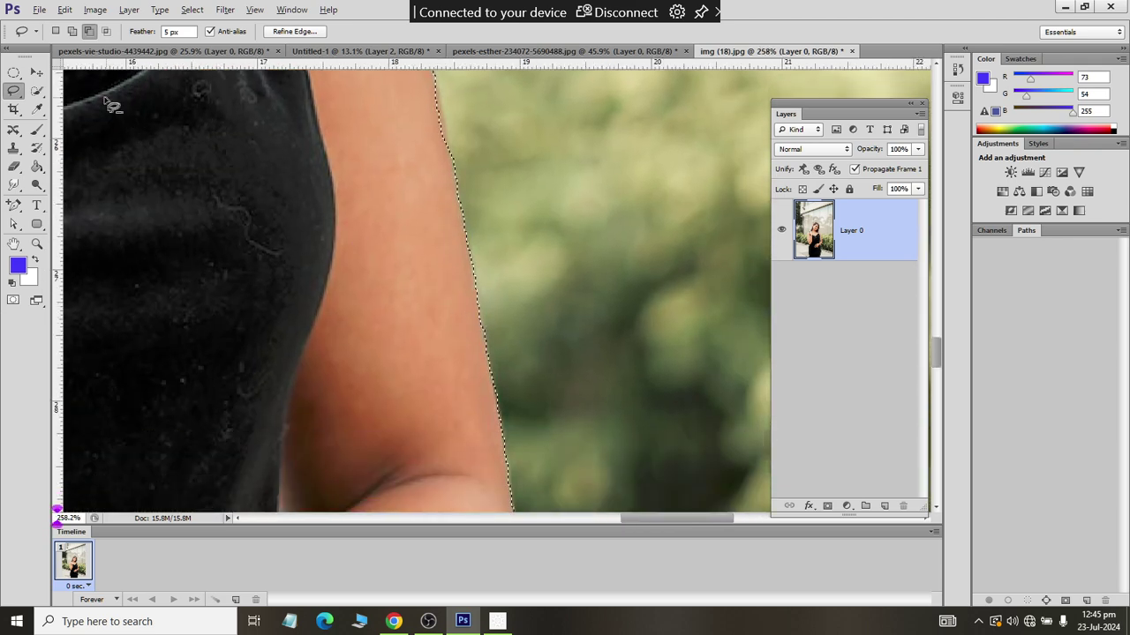
# Step: Switch to Quick Selection and shrink its brush size two steps
pyautogui.click(37, 91)
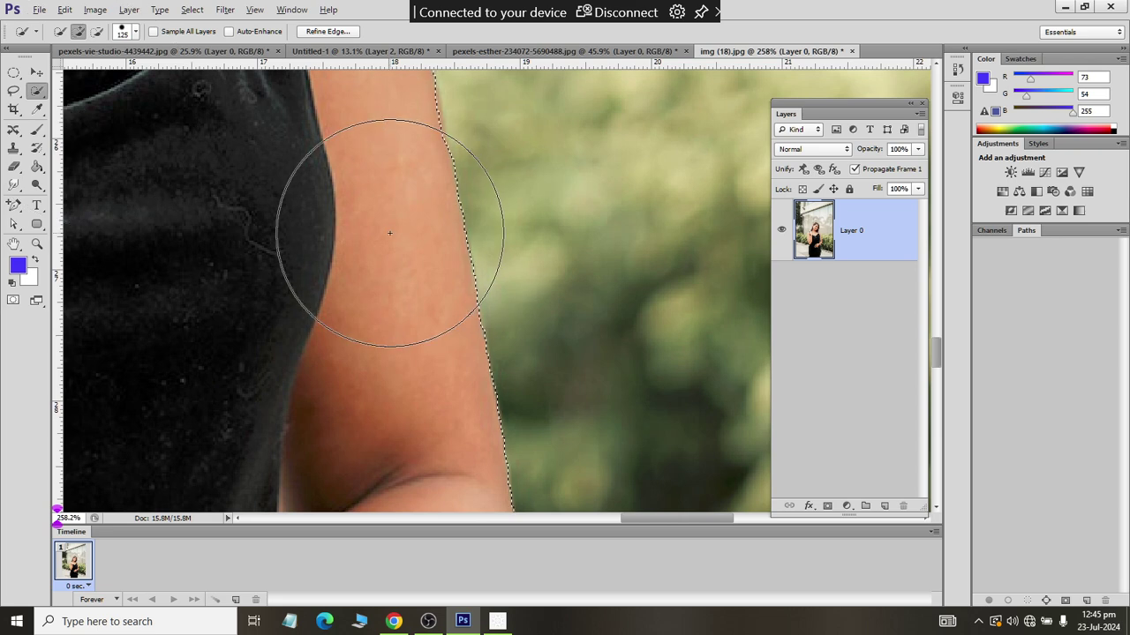
pyautogui.press('[')
pyautogui.press('[')
pyautogui.press('[')
pyautogui.press('[')
pyautogui.press('[')
pyautogui.press('[')
pyautogui.press('[')
pyautogui.press('[')
pyautogui.press('[')
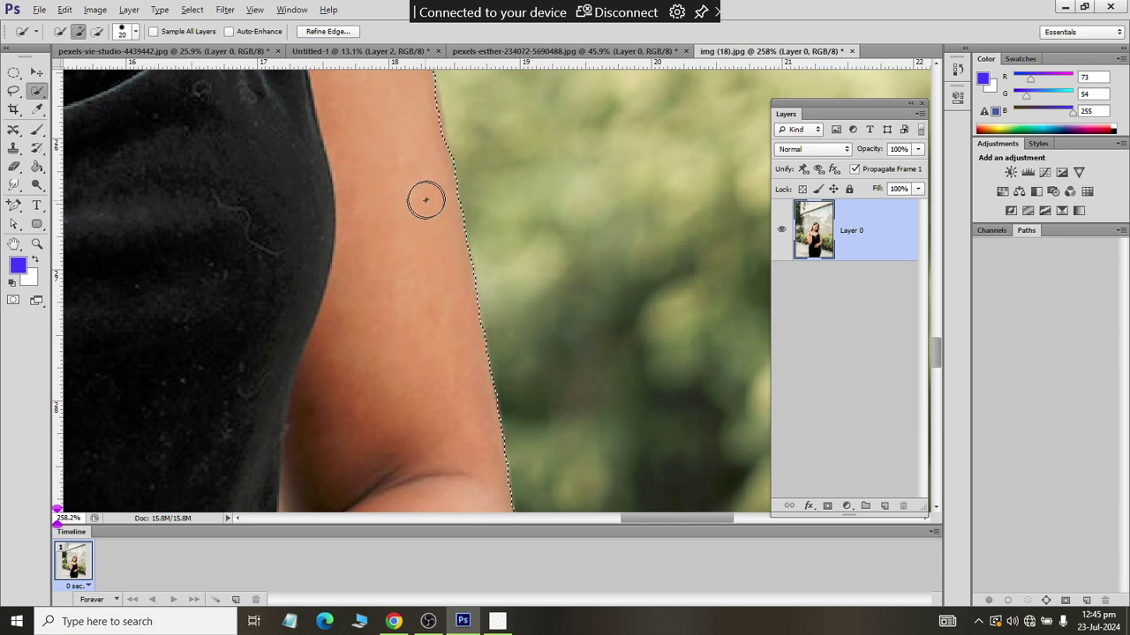
pyautogui.press('[')
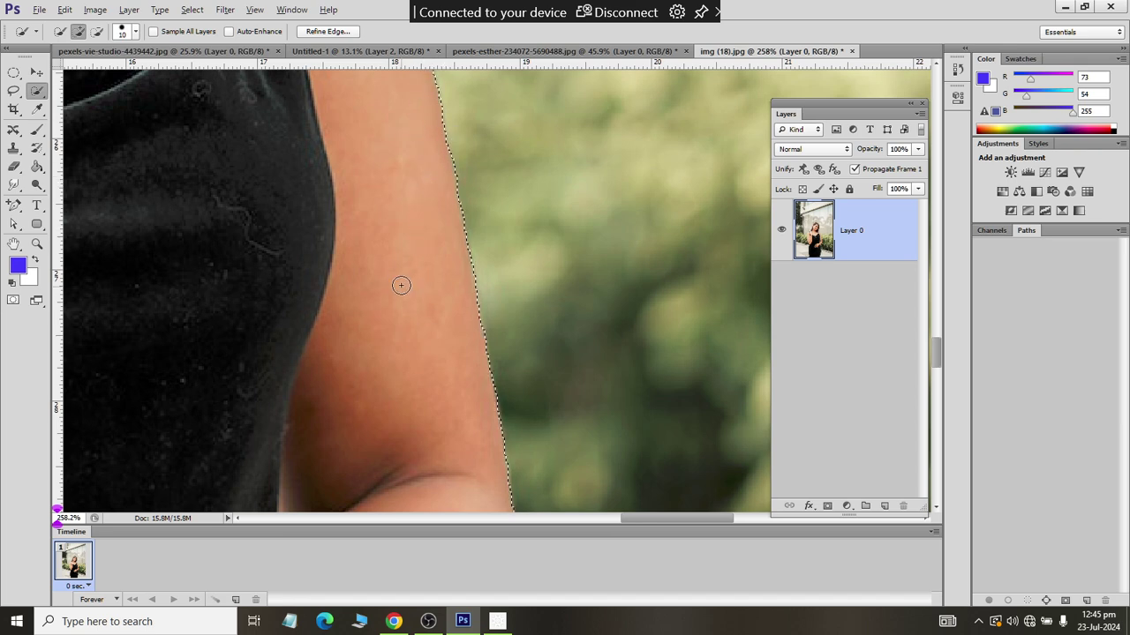
pyautogui.scroll(-2, 386, 278)
pyautogui.scroll(-2, 385, 278)
pyautogui.scroll(-2, 397, 276)
# Step: Deselect in the notebook photo, then paste the woman into Untitled-1 as Layer 3
pyautogui.scroll(-1, 406, 276)
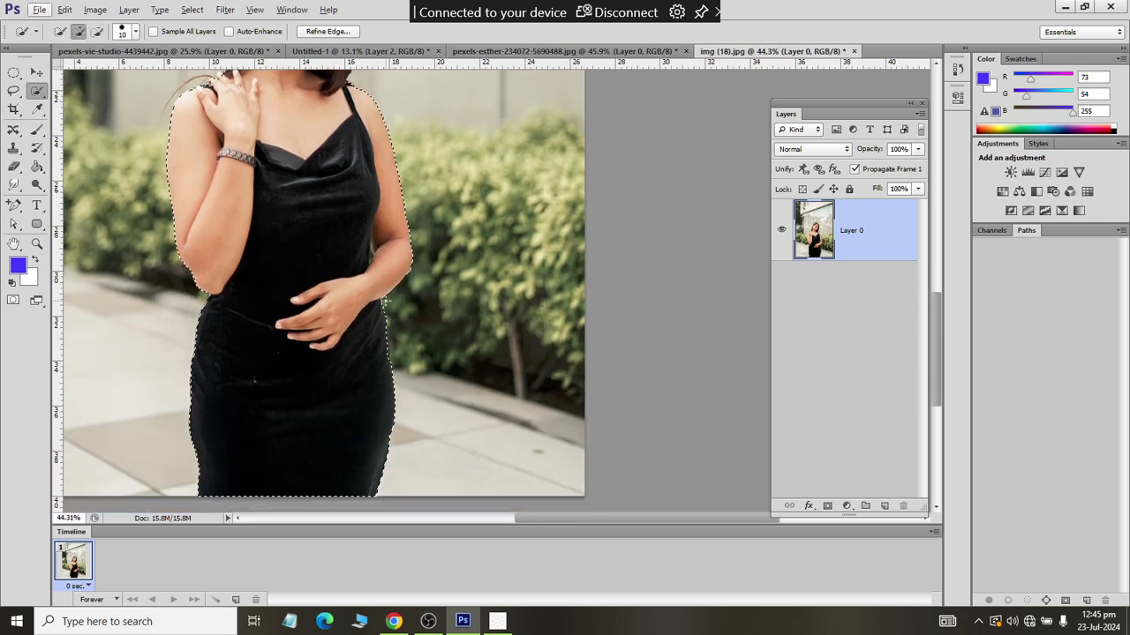
pyautogui.scroll(1, 413, 274)
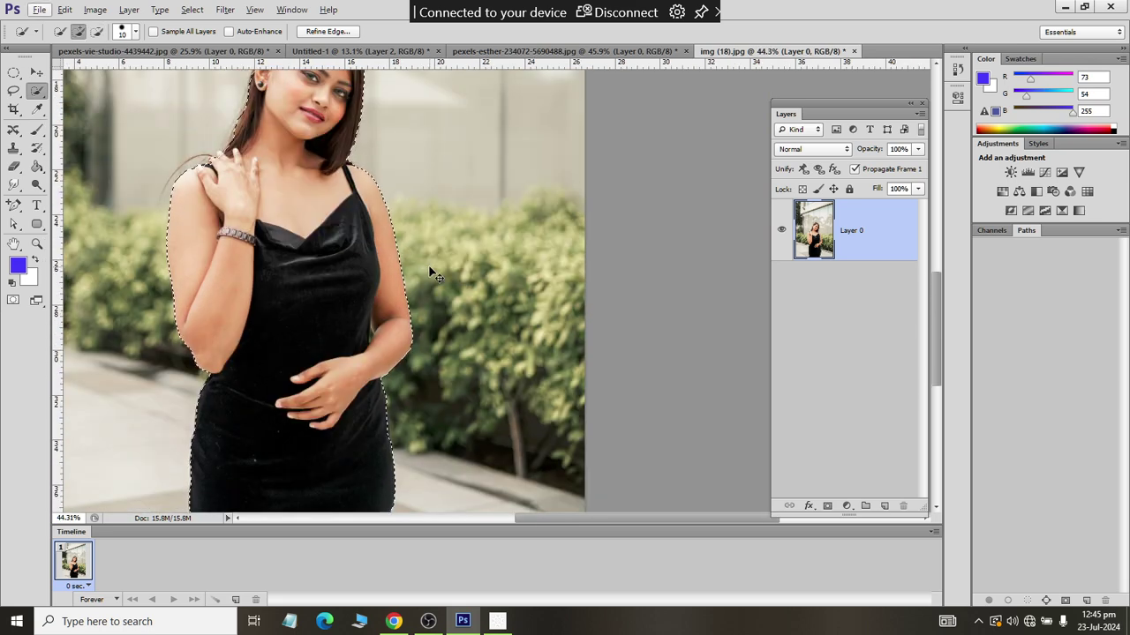
pyautogui.click(211, 51)
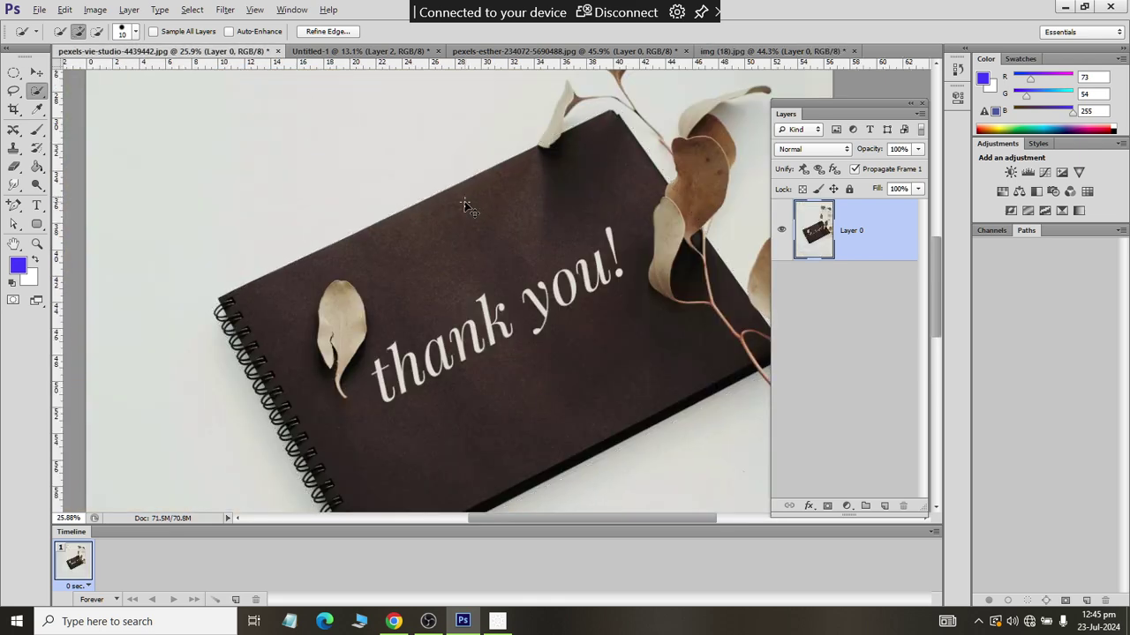
pyautogui.hotkey('ctrl', 'd')
pyautogui.click(397, 53)
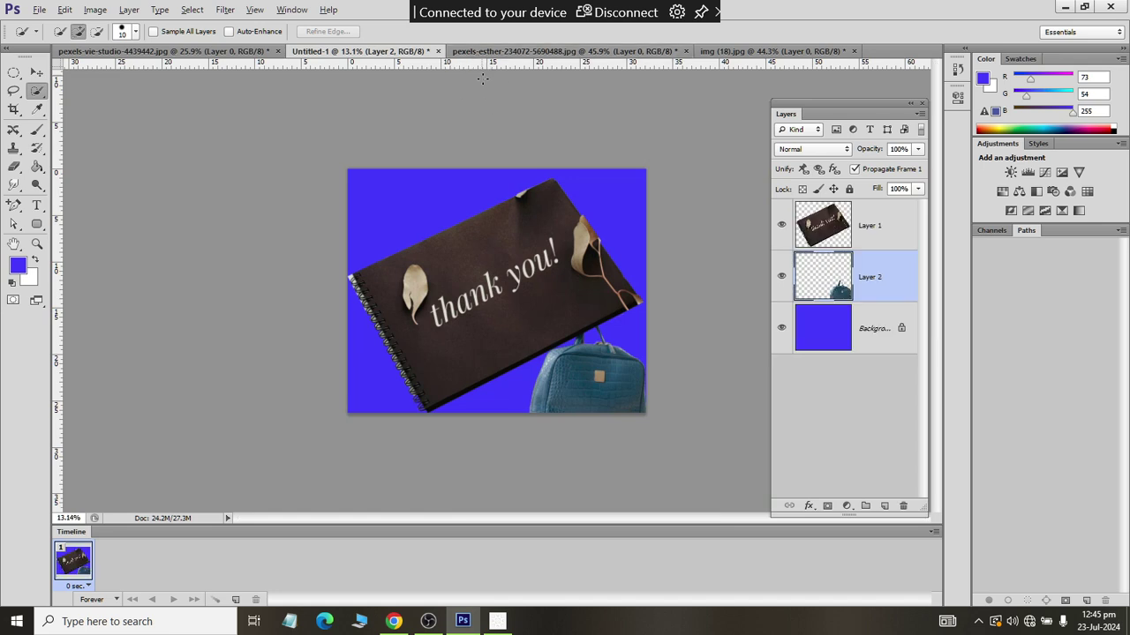
pyautogui.hotkey('ctrl', 'v')
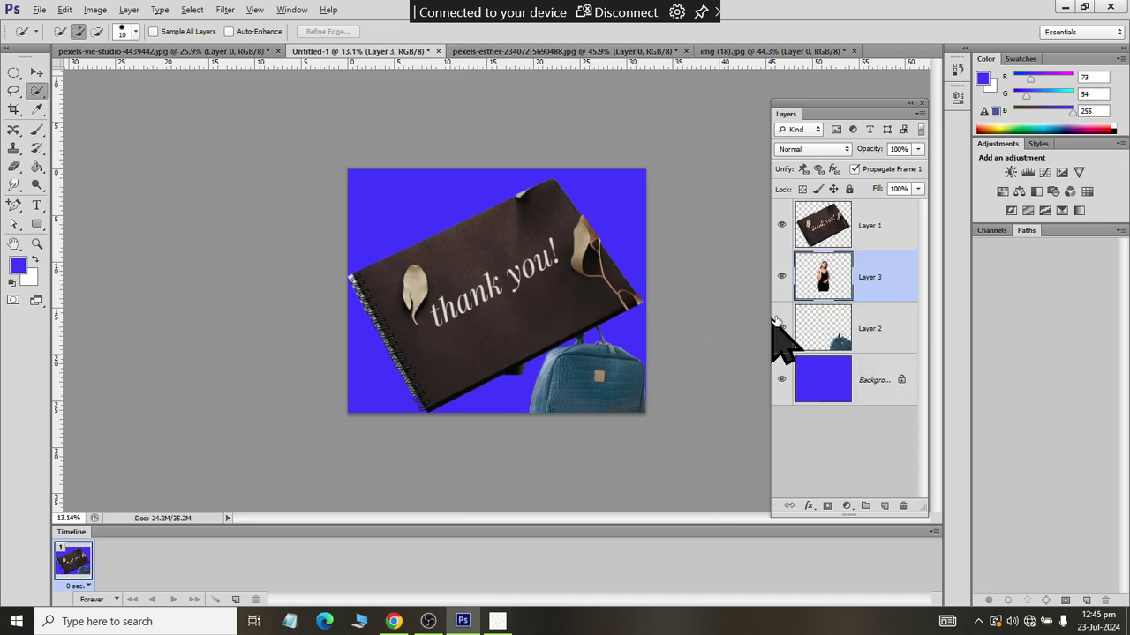
# Step: Move Layer 3 to the top of the stack and drag the woman to the composite's left edge
pyautogui.moveTo(801, 281); pyautogui.dragTo(823, 223)
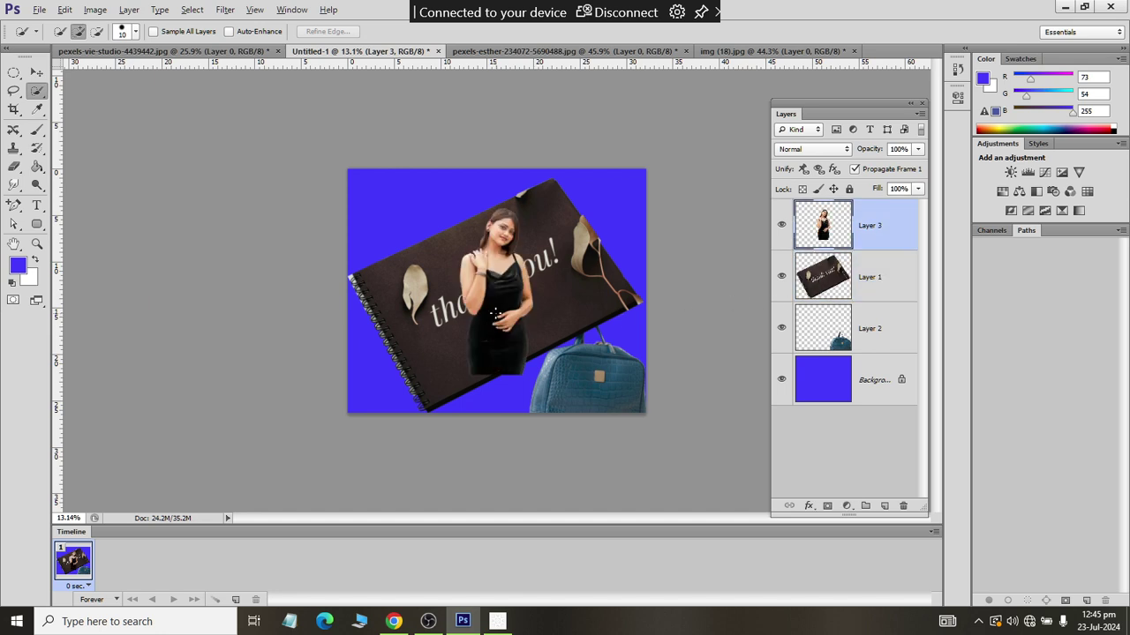
pyautogui.click(36, 71)
pyautogui.moveTo(501, 270); pyautogui.dragTo(379, 313)
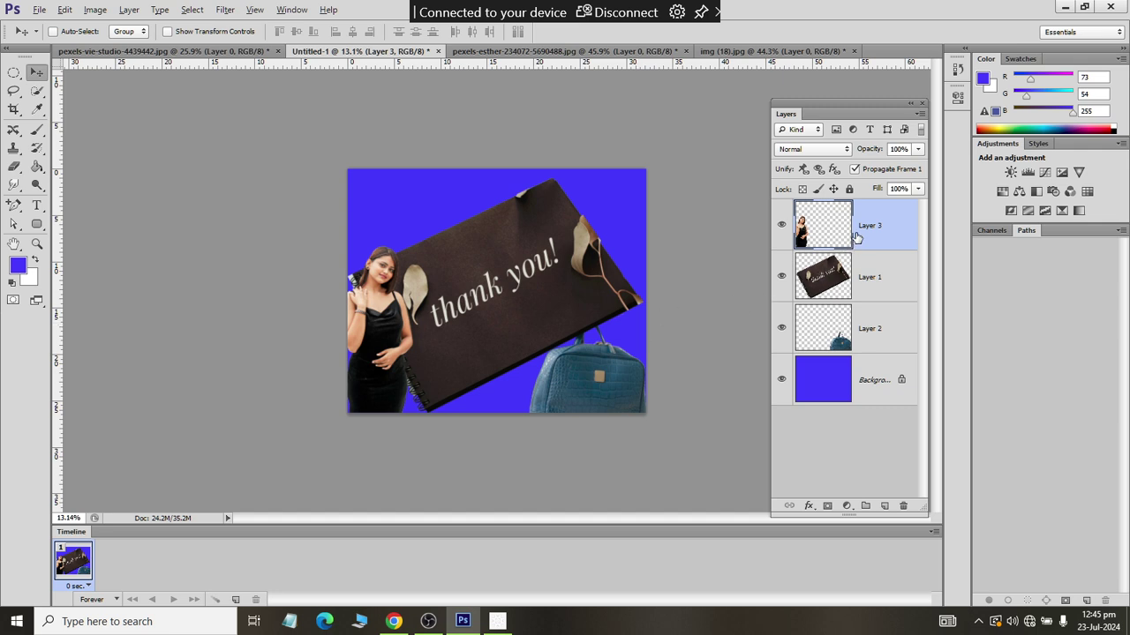
# Step: Free Transform the woman, enlarging from the top-right corner and adjusting width and height
pyautogui.hotkey('ctrl', 't')
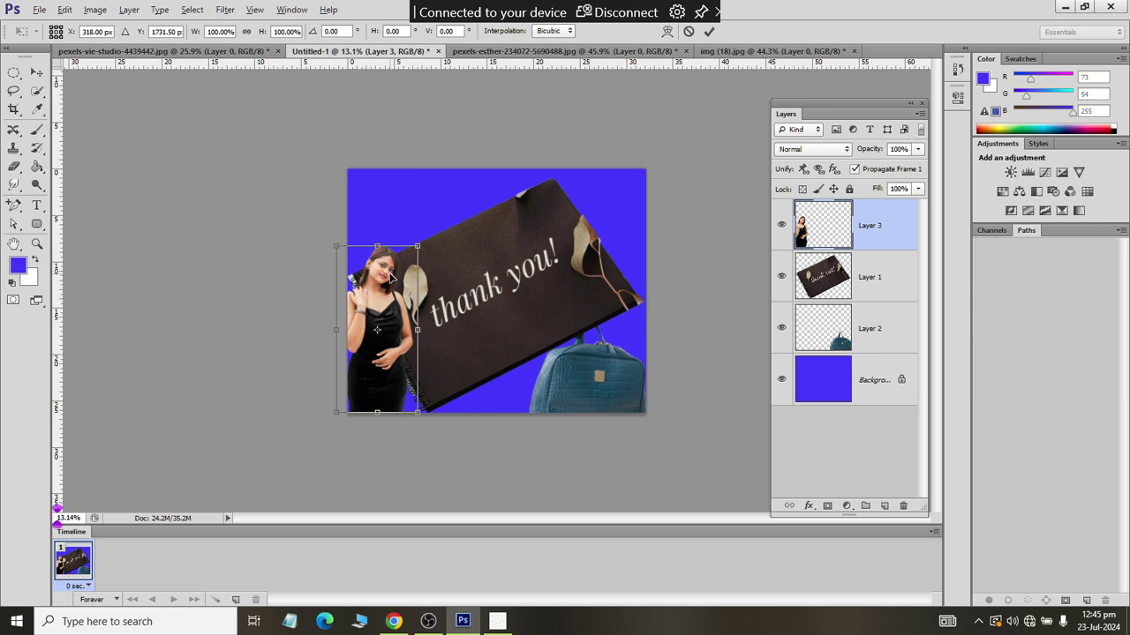
pyautogui.click(64, 10)
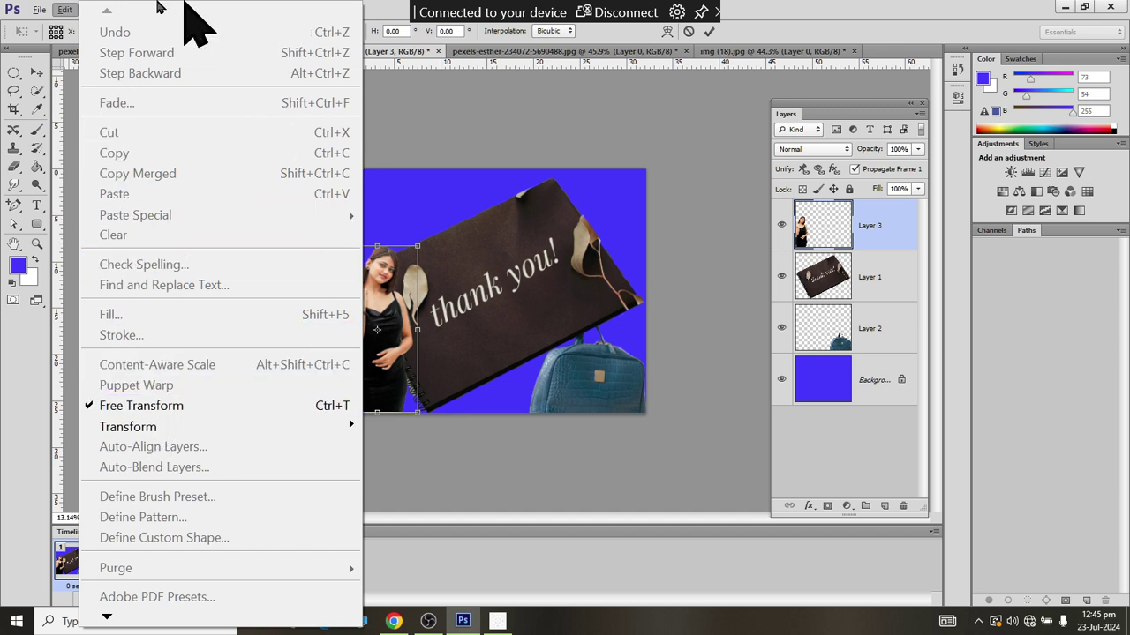
pyautogui.click(58, 7)
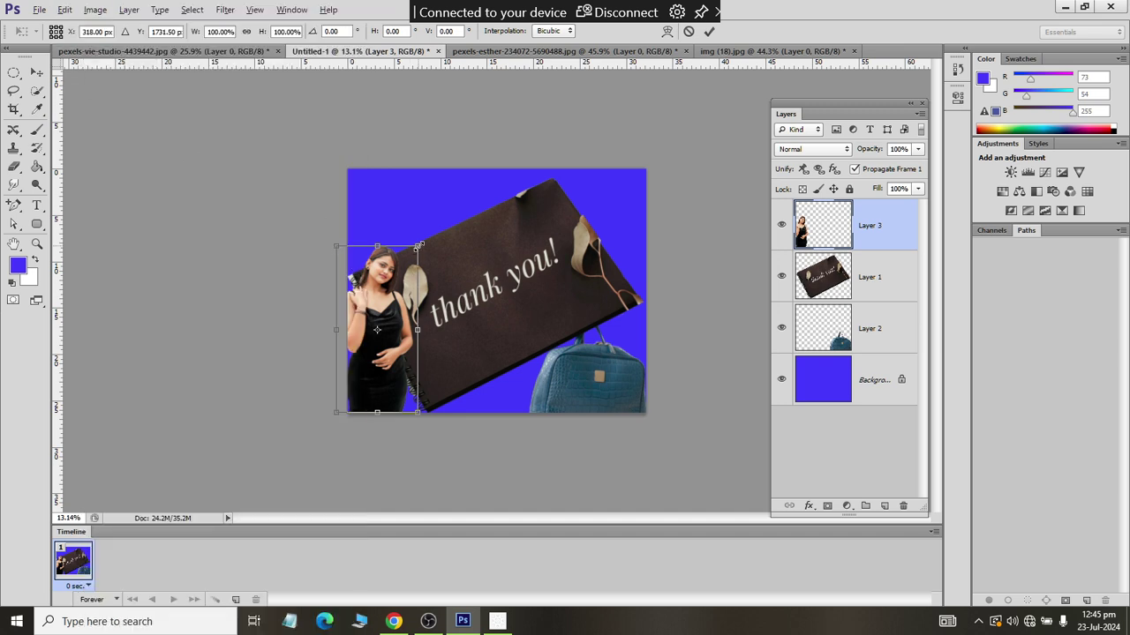
pyautogui.moveTo(418, 245)
pyautogui.mouseDown()
pyautogui.moveTo(532, 4)
pyautogui.moveTo(435, 251)
pyautogui.mouseUp()
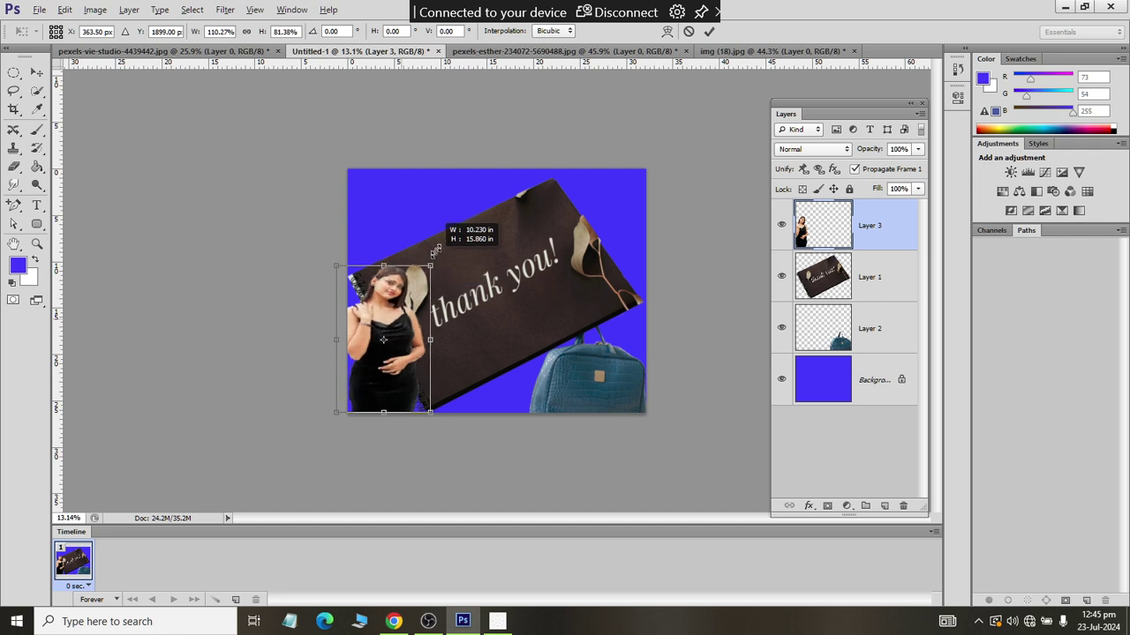
pyautogui.moveTo(430, 339)
pyautogui.mouseDown()
pyautogui.moveTo(660, 332)
pyautogui.moveTo(434, 331)
pyautogui.mouseUp()
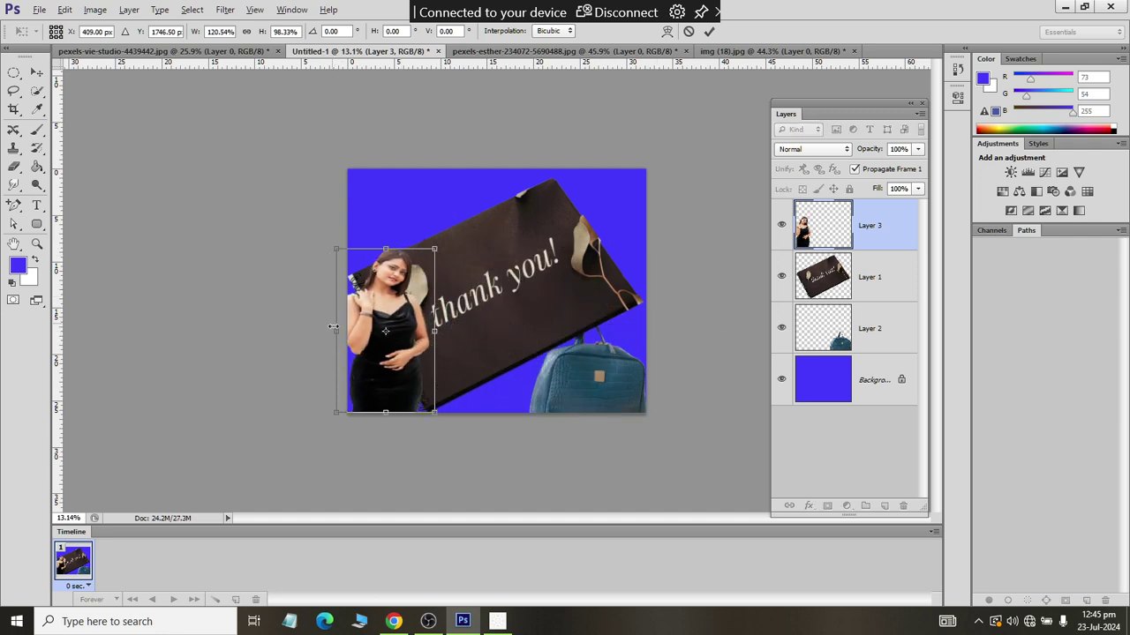
pyautogui.moveTo(382, 415); pyautogui.dragTo(393, 418)
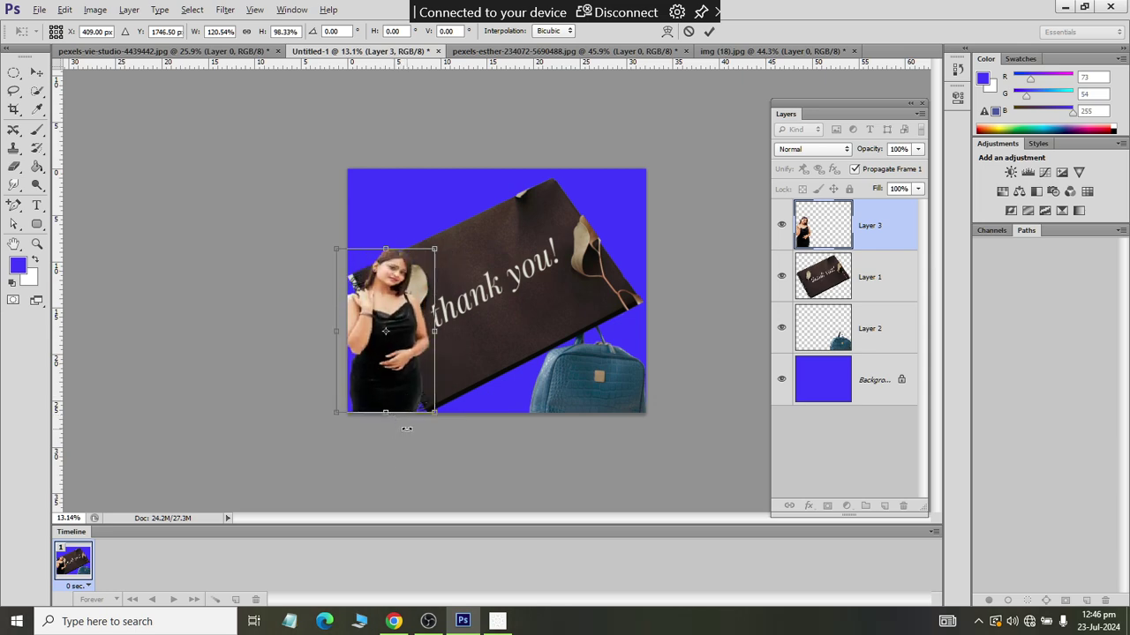
pyautogui.press('Return')
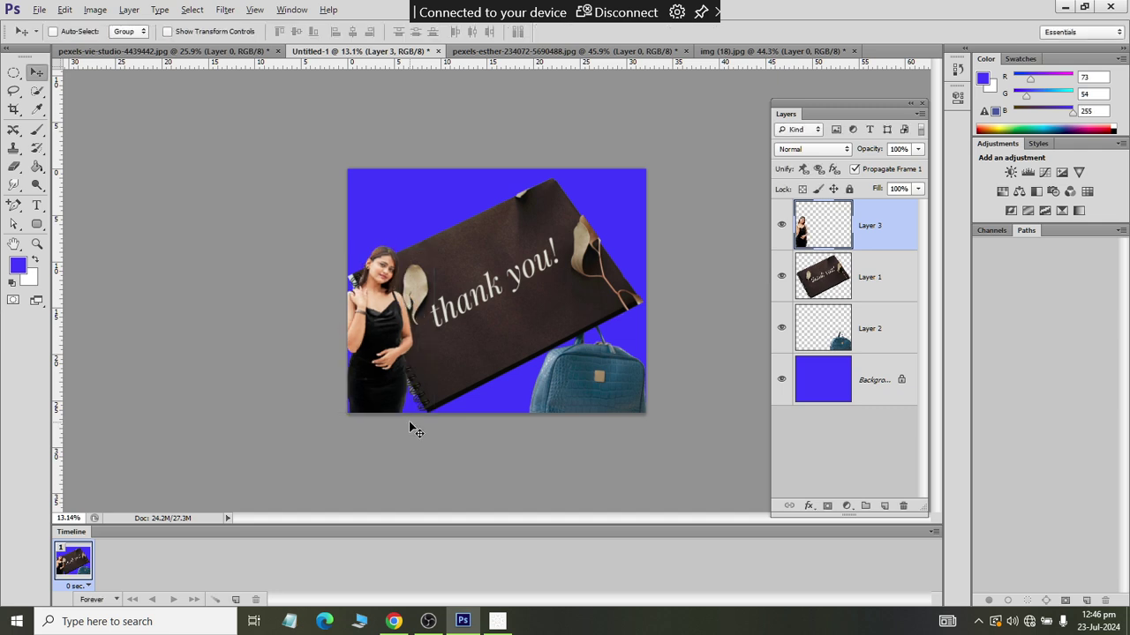
# Step: Re-transform the woman, adjusting scale, height and width until she fills the left edge to the bottom
pyautogui.hotkey('ctrl', 't')
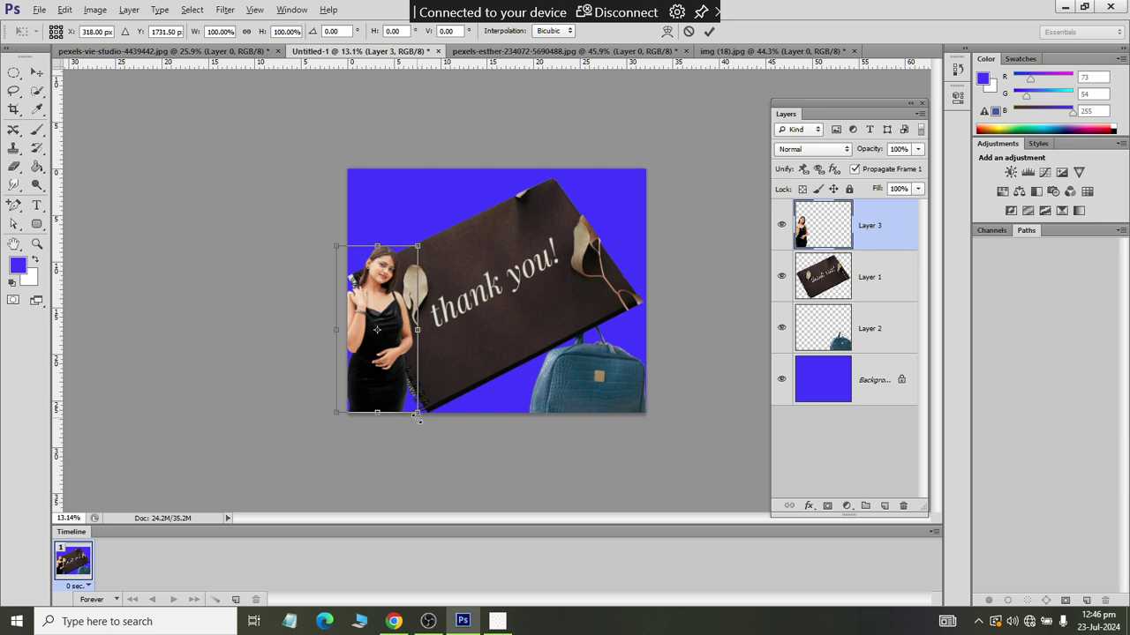
pyautogui.moveTo(418, 418)
pyautogui.mouseDown()
pyautogui.moveTo(448, 540)
pyautogui.moveTo(379, 411)
pyautogui.mouseUp()
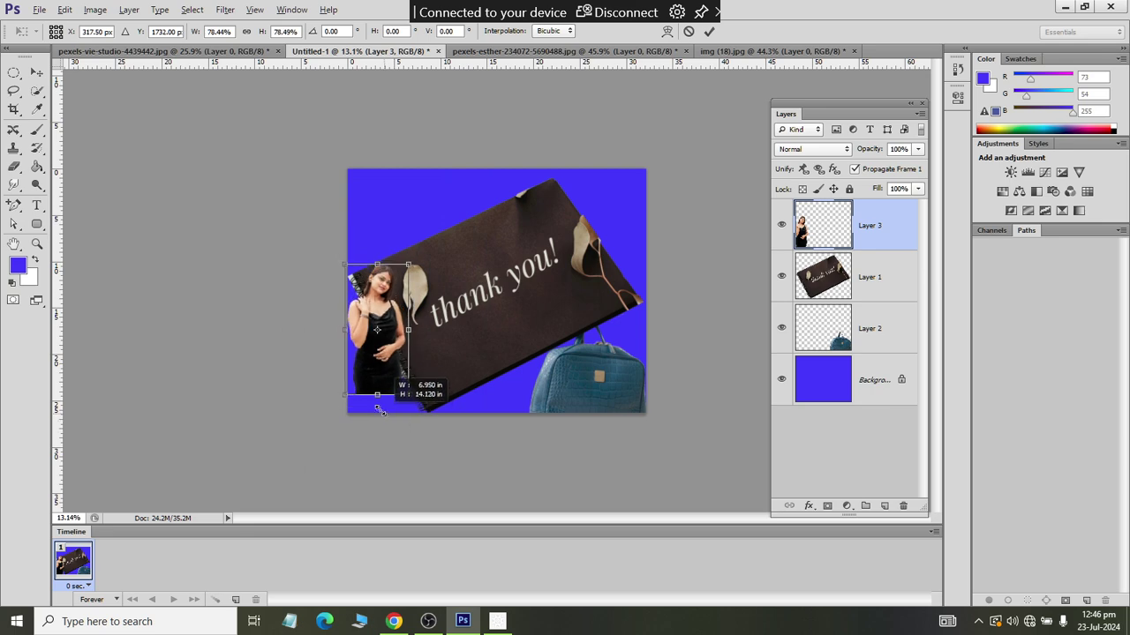
pyautogui.moveTo(379, 411); pyautogui.dragTo(381, 411)
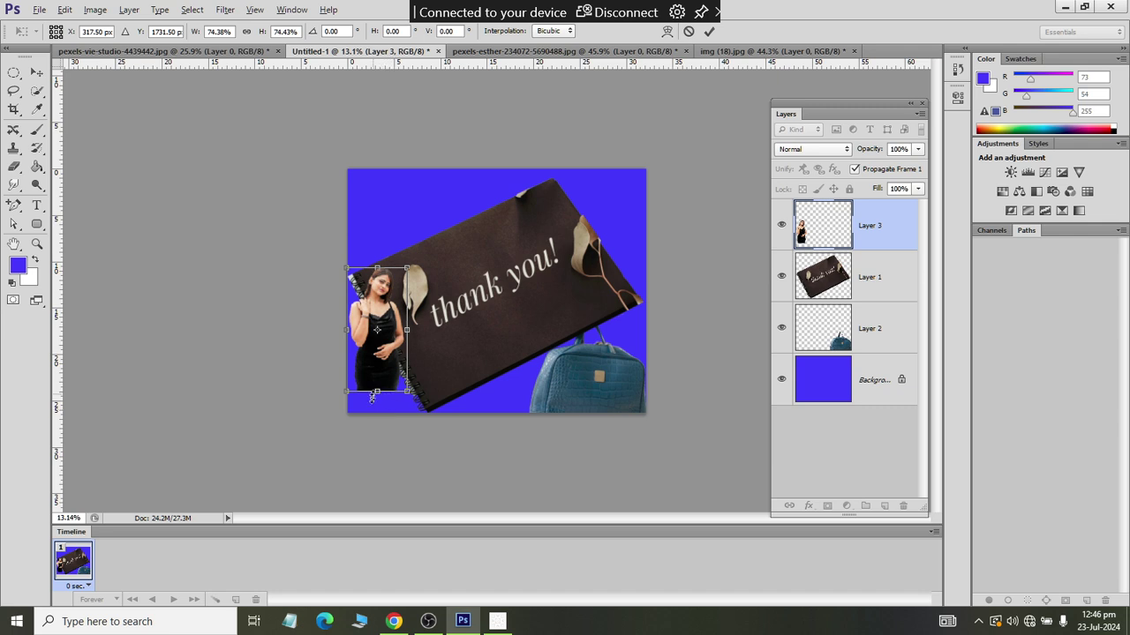
pyautogui.moveTo(372, 394)
pyautogui.mouseDown()
pyautogui.moveTo(372, 464)
pyautogui.moveTo(377, 395)
pyautogui.mouseUp()
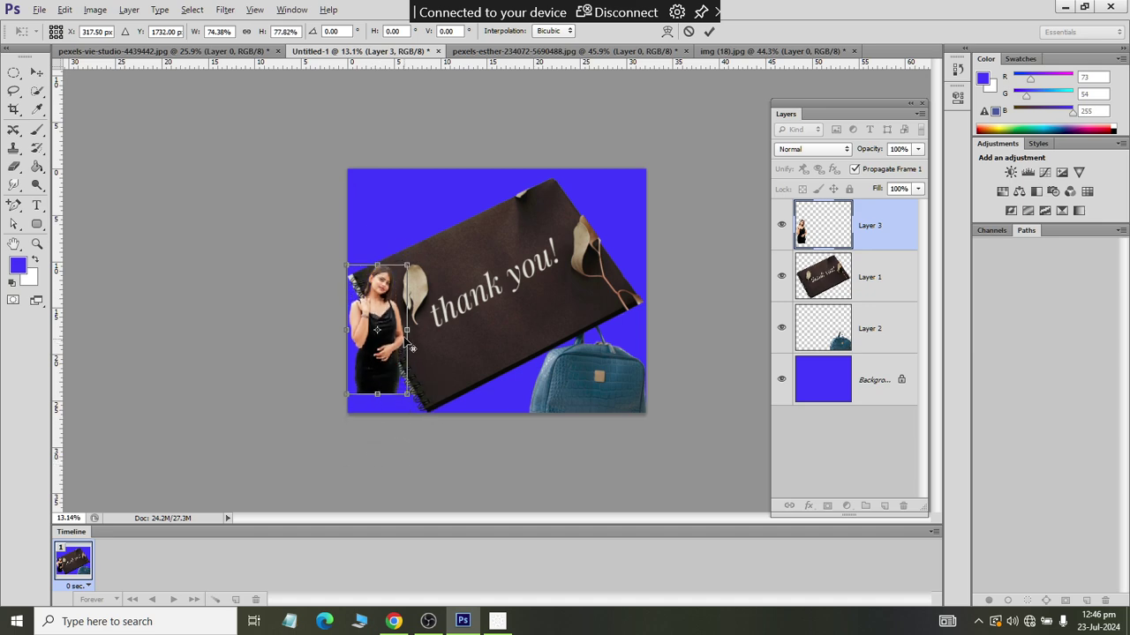
pyautogui.moveTo(407, 330); pyautogui.dragTo(409, 352)
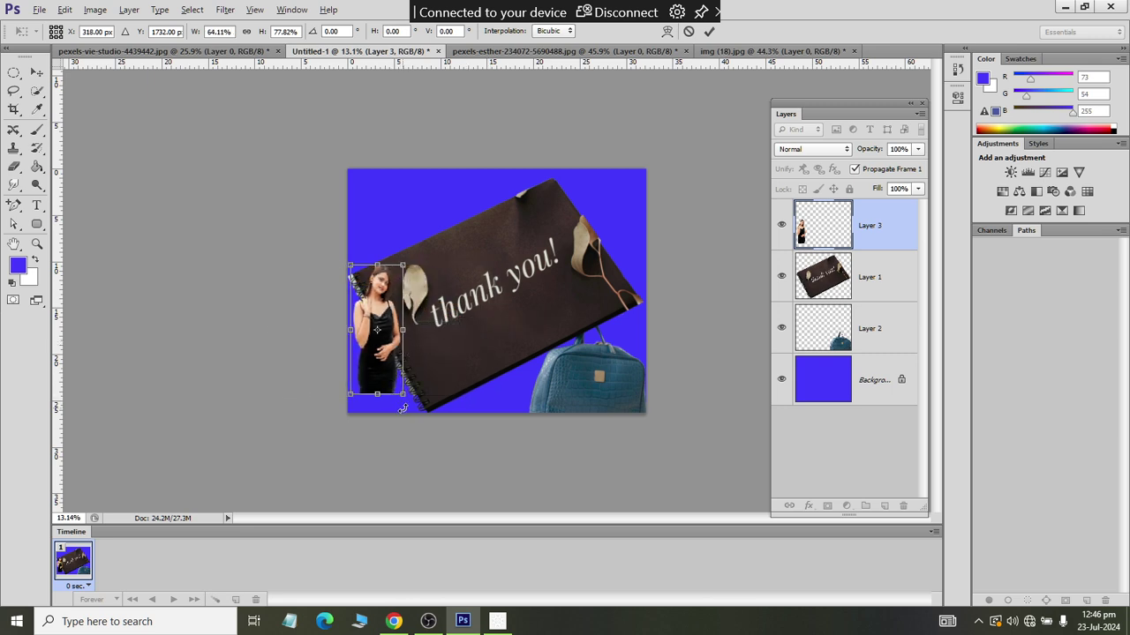
pyautogui.moveTo(406, 396)
pyautogui.mouseDown()
pyautogui.moveTo(549, 632)
pyautogui.moveTo(385, 327)
pyautogui.moveTo(560, 568)
pyautogui.moveTo(630, 585)
pyautogui.moveTo(462, 454)
pyautogui.moveTo(426, 379)
pyautogui.mouseUp()
pyautogui.press('Return')
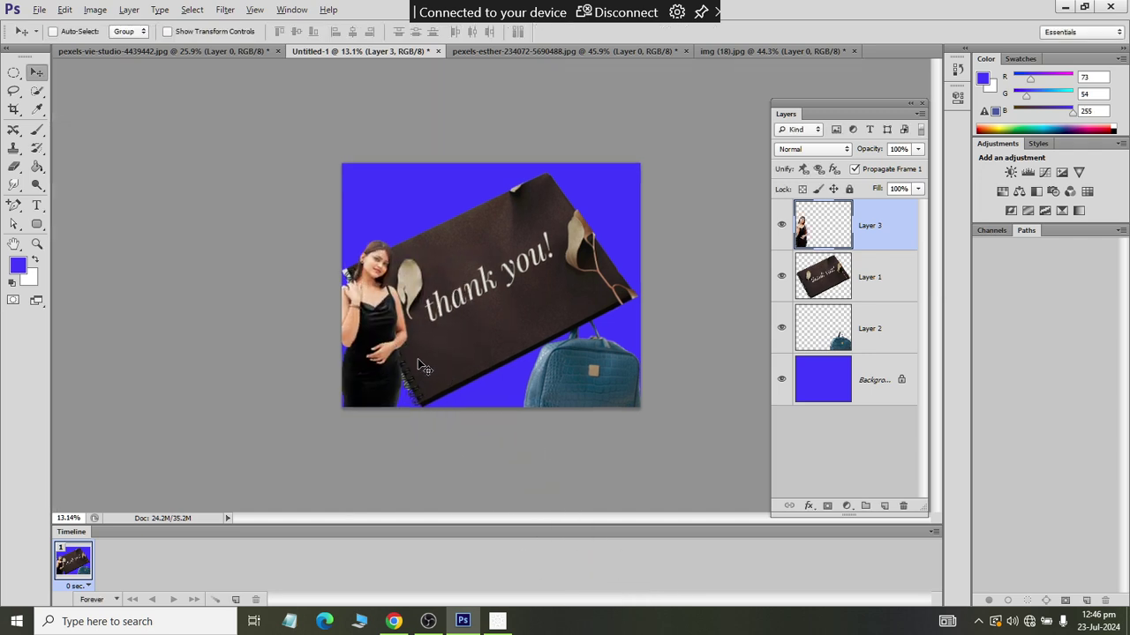
# Step: Enlarge the woman on Layer 3 to about 155% and move her higher on the canvas
pyautogui.hotkey('ctrl', 't')
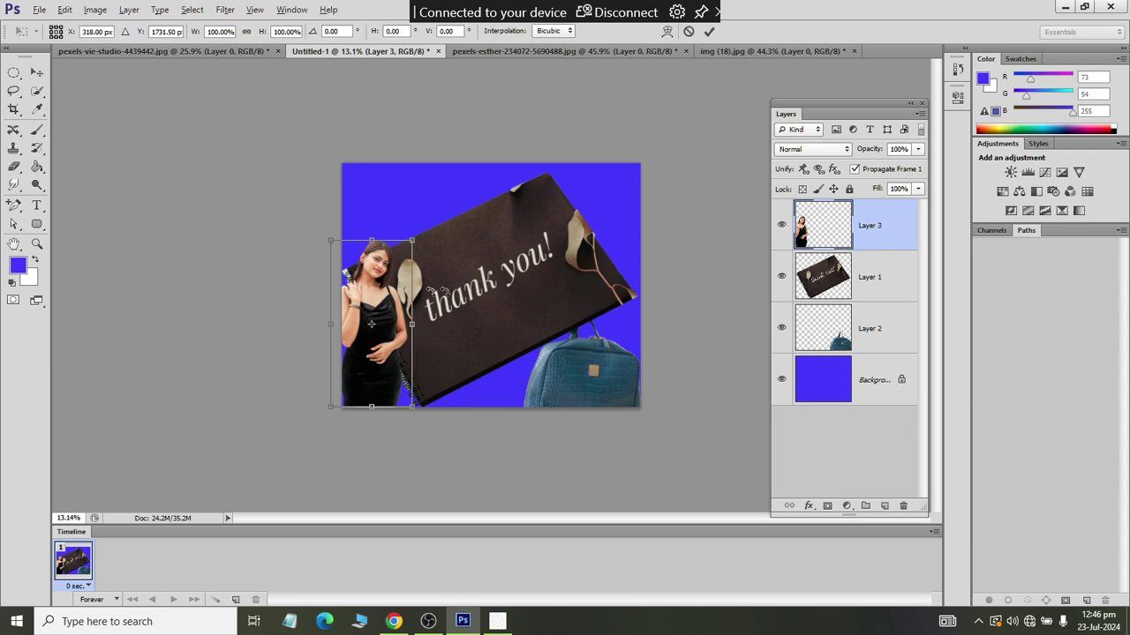
pyautogui.moveTo(413, 412); pyautogui.dragTo(439, 449)
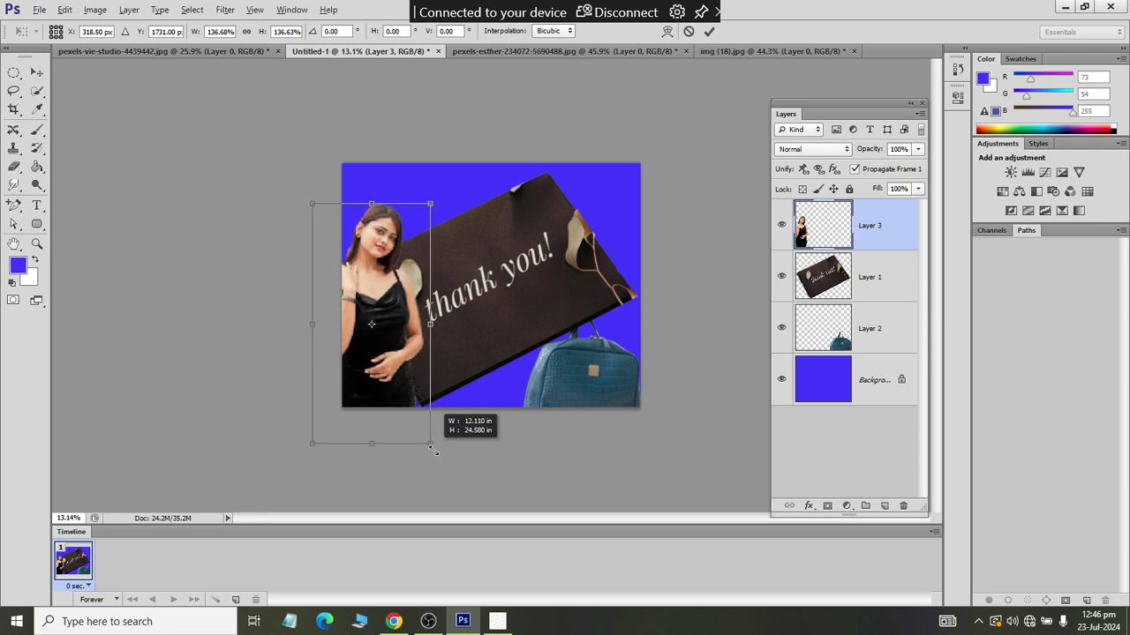
pyautogui.moveTo(389, 371)
pyautogui.mouseDown()
pyautogui.moveTo(400, 300)
pyautogui.moveTo(404, 328)
pyautogui.moveTo(417, 331)
pyautogui.mouseUp()
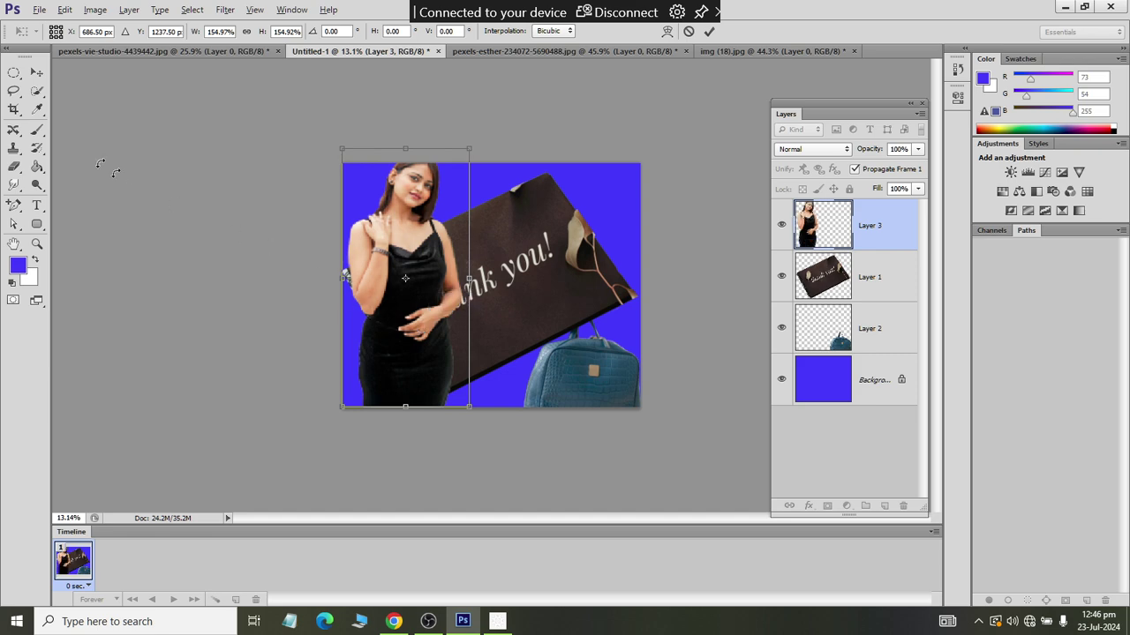
pyautogui.click(37, 72)
pyautogui.click(511, 243)
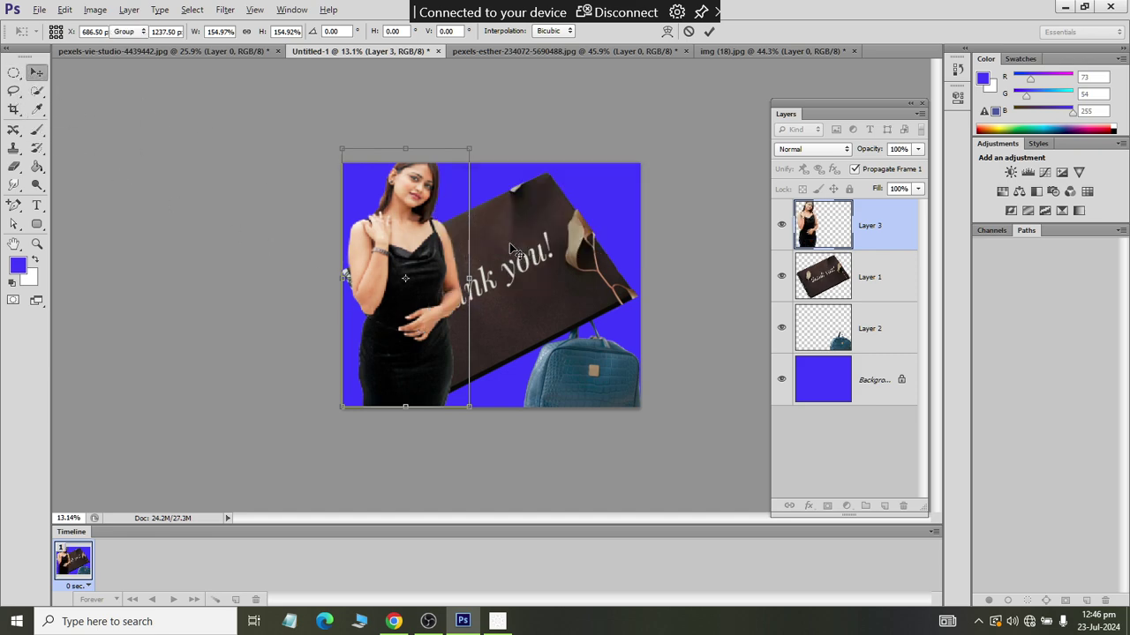
# Step: Shrink the woman to 76% and reposition her at the card's lower-left edge
pyautogui.hotkey('ctrl', 't')
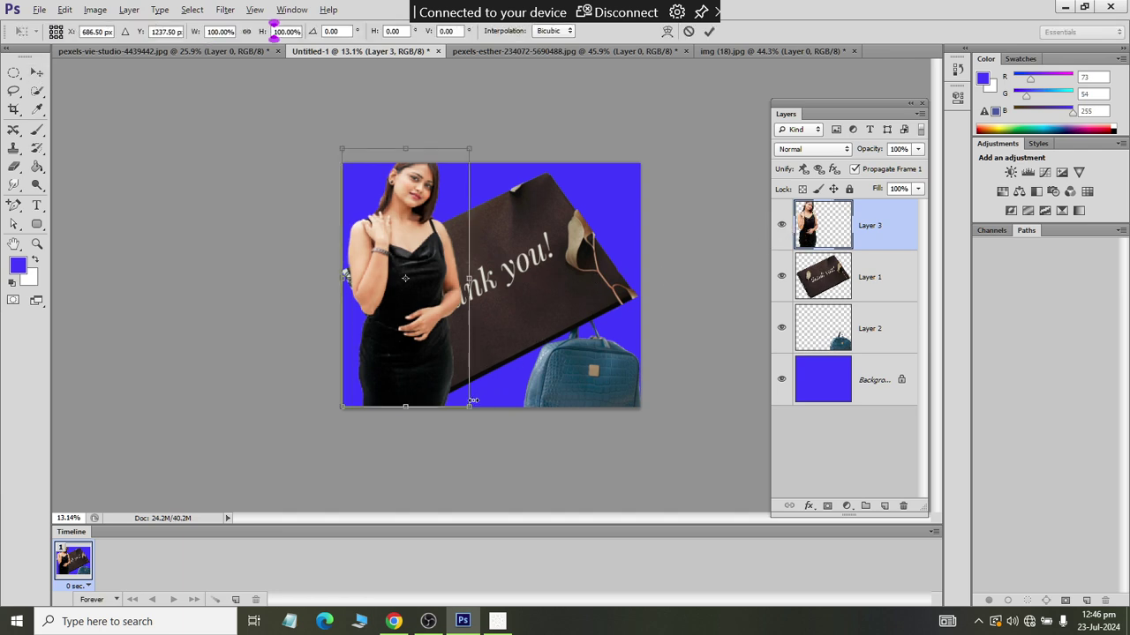
pyautogui.moveTo(472, 410)
pyautogui.mouseDown()
pyautogui.moveTo(438, 346)
pyautogui.moveTo(414, 387)
pyautogui.mouseUp()
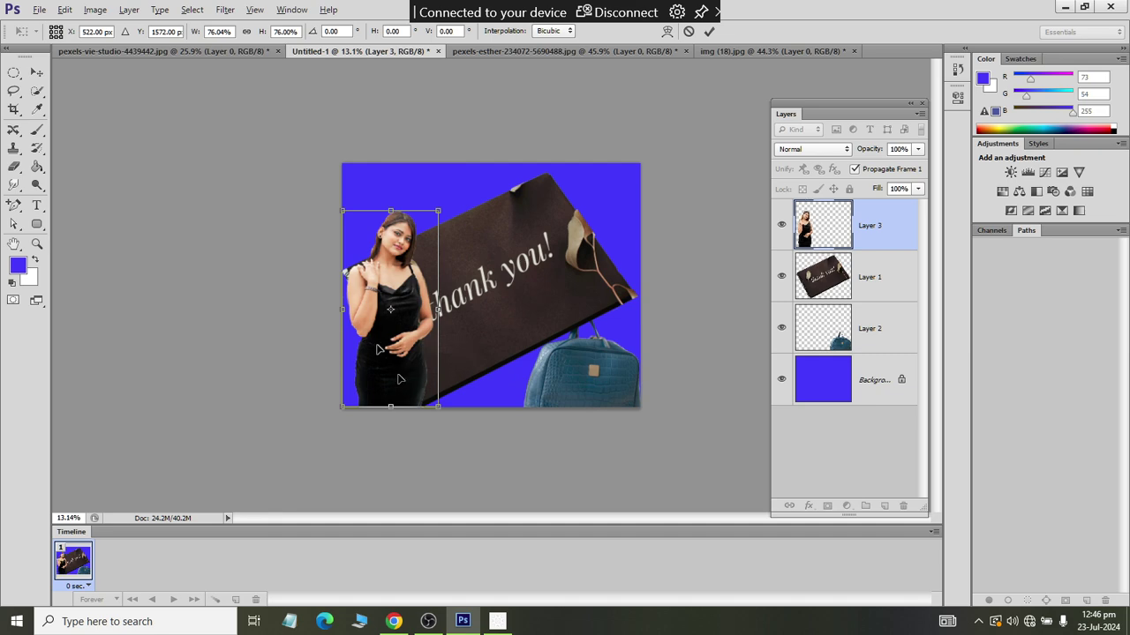
pyautogui.click(36, 74)
# Step: Apply the 76% shrink, return Layer 3 to the top of the stack, and nudge the woman left
pyautogui.click(500, 240)
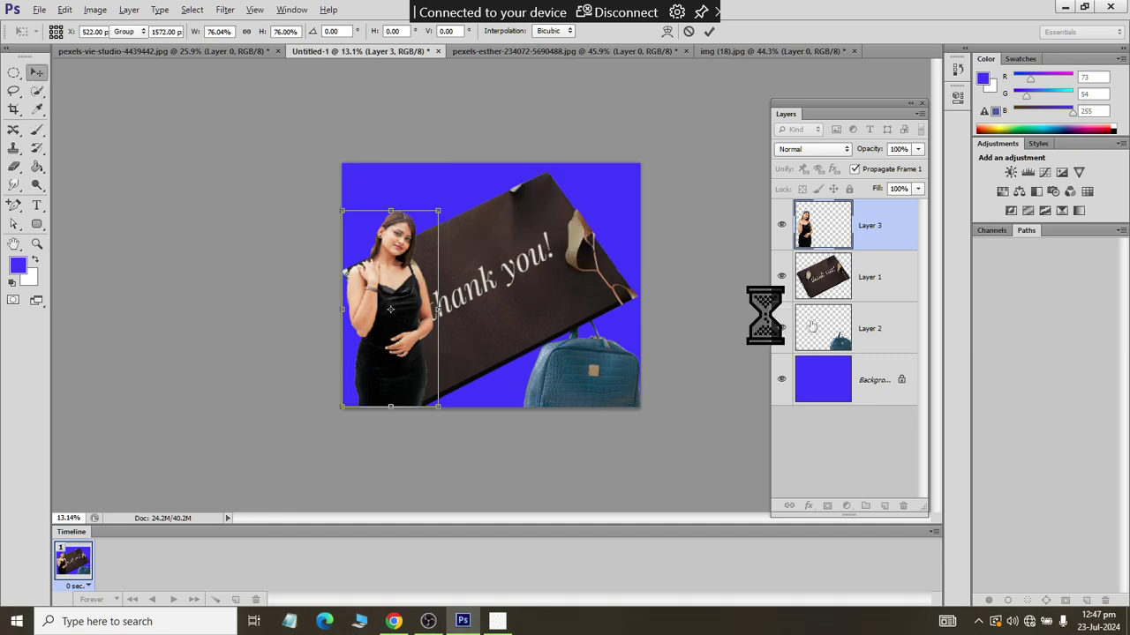
pyautogui.moveTo(865, 239); pyautogui.dragTo(853, 311)
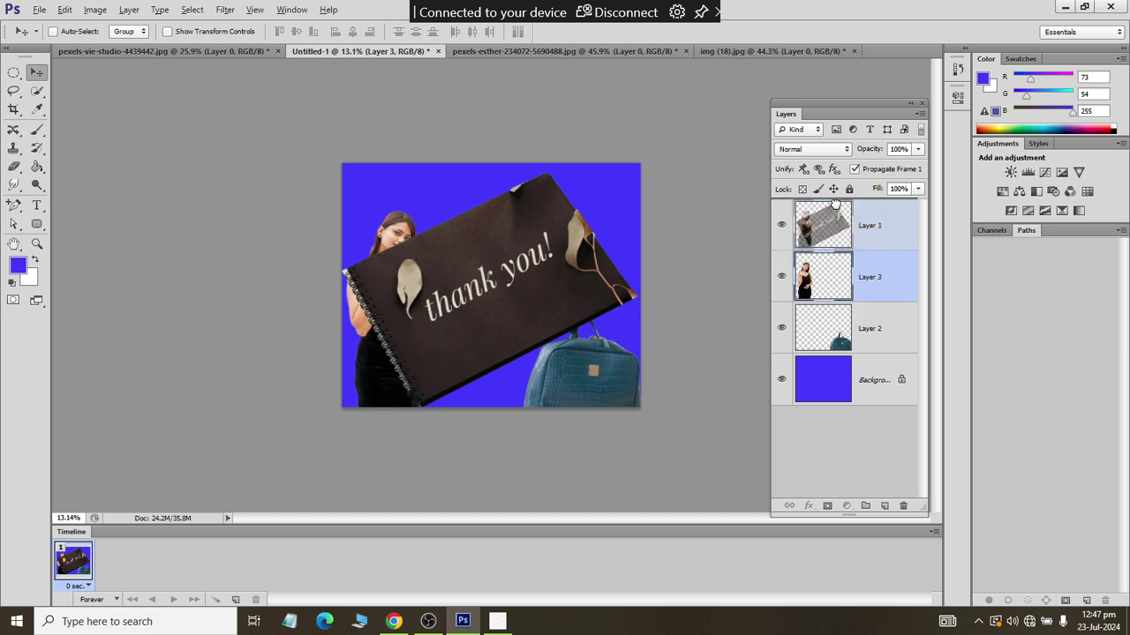
pyautogui.moveTo(792, 287); pyautogui.dragTo(834, 212)
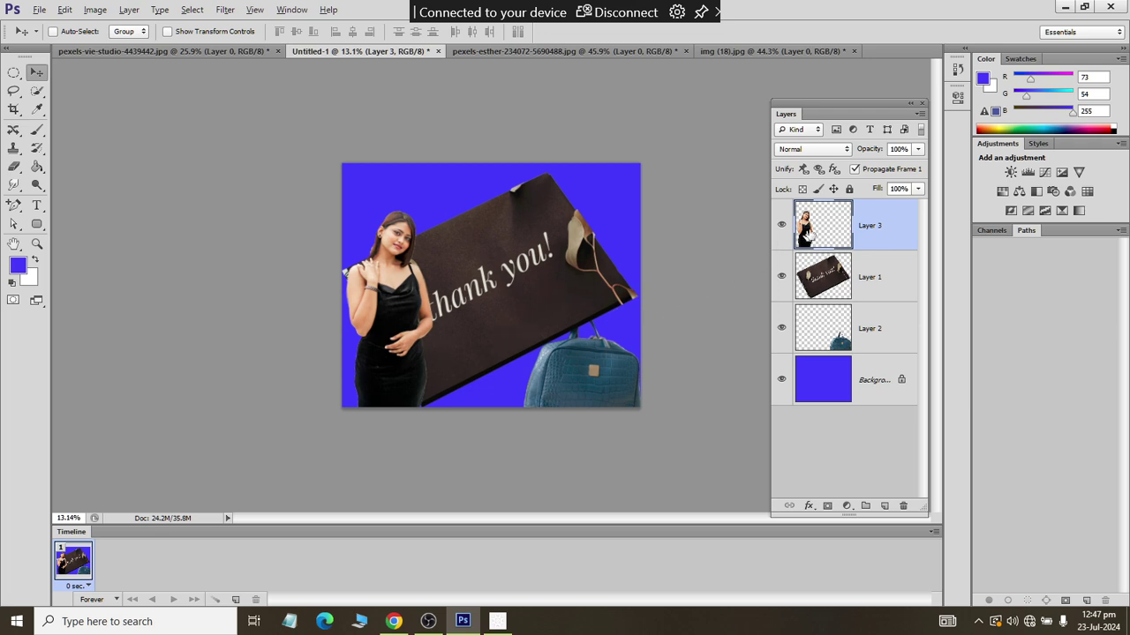
pyautogui.hotkey('shift', 'Left')
pyautogui.hotkey('shift', 'Left')
pyautogui.hotkey('shift', 'Left')
pyautogui.hotkey('shift', 'Left')
pyautogui.hotkey('shift', 'Left')
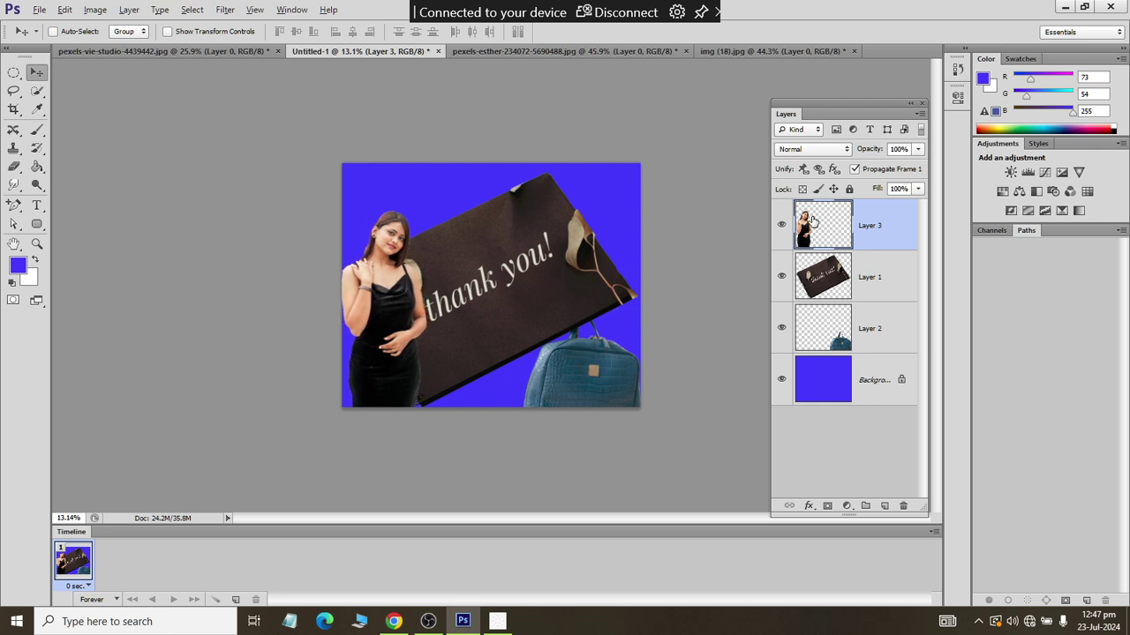
pyautogui.hotkey('shift', 'Left')
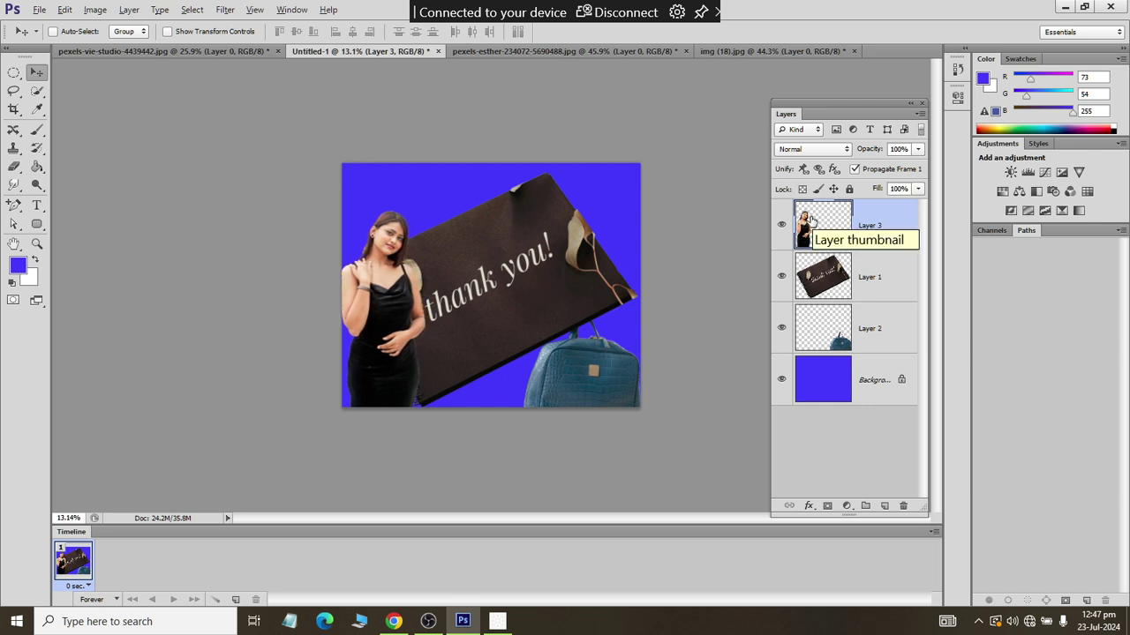